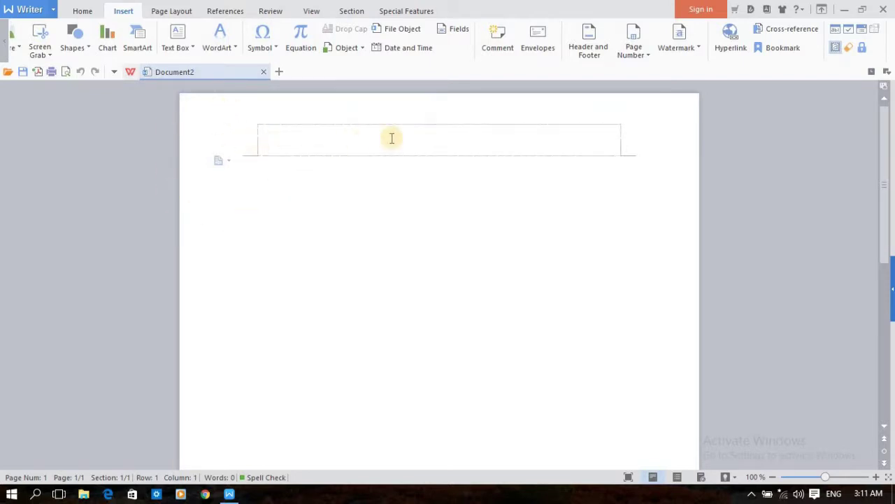
click(882, 195)
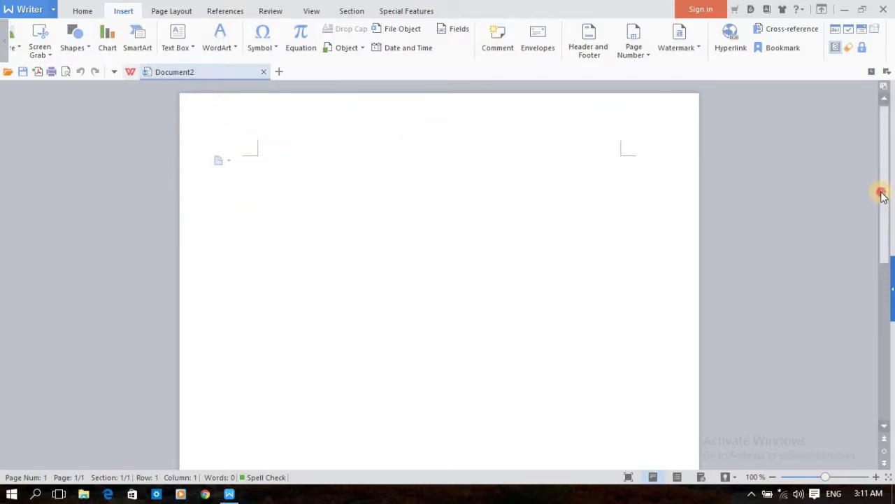
drag(882, 195, 884, 413)
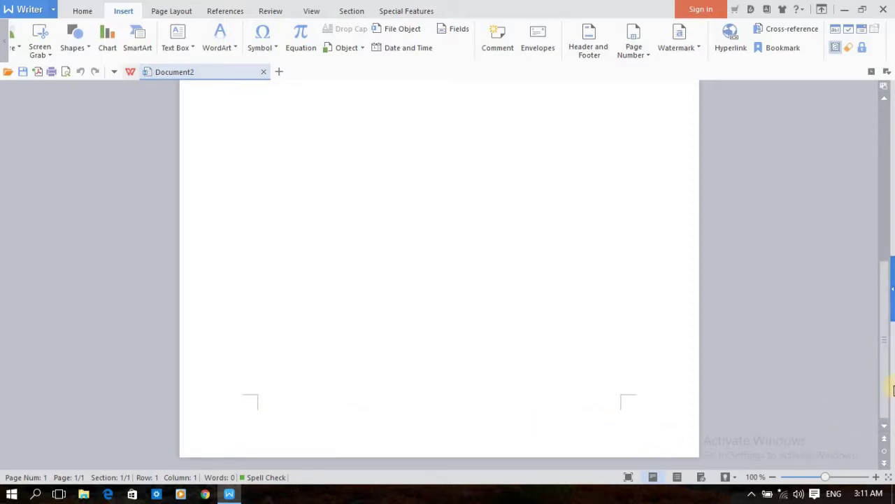
drag(887, 336, 889, 231)
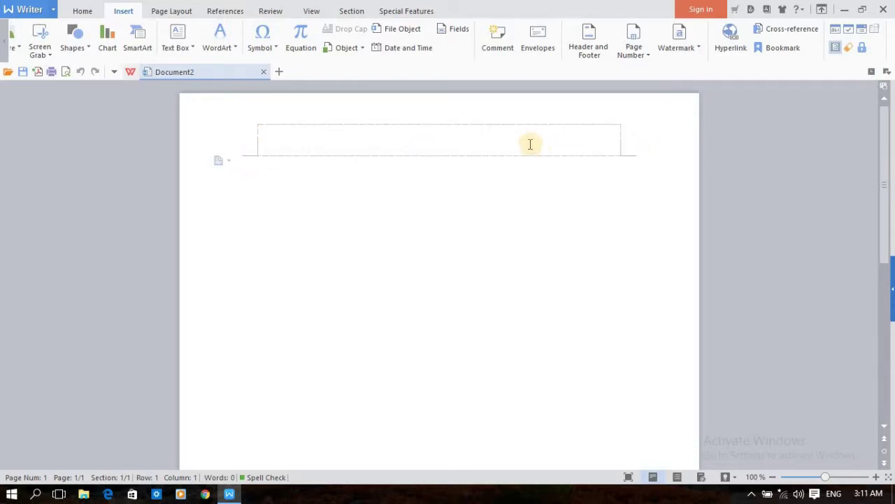
double_click(529, 144)
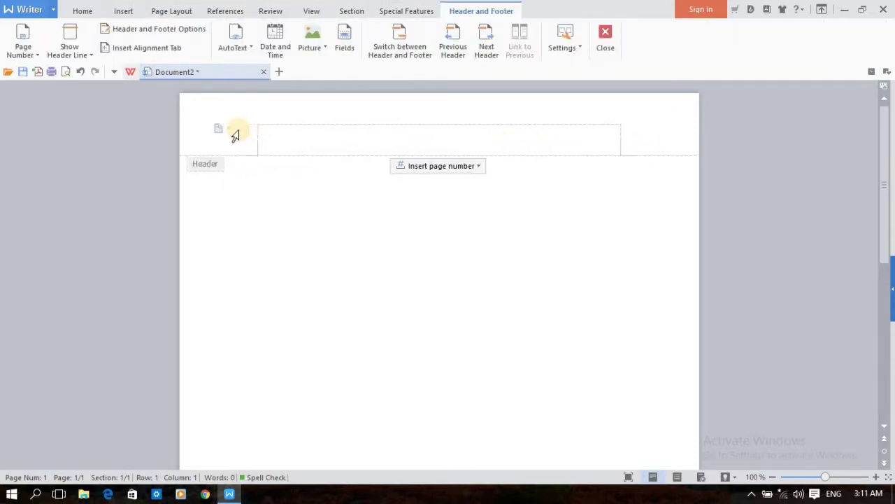
click(476, 166)
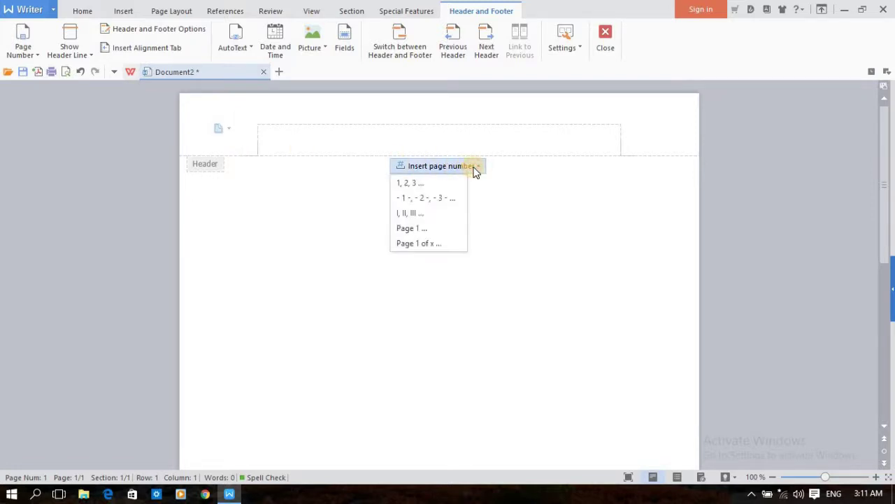
click(567, 210)
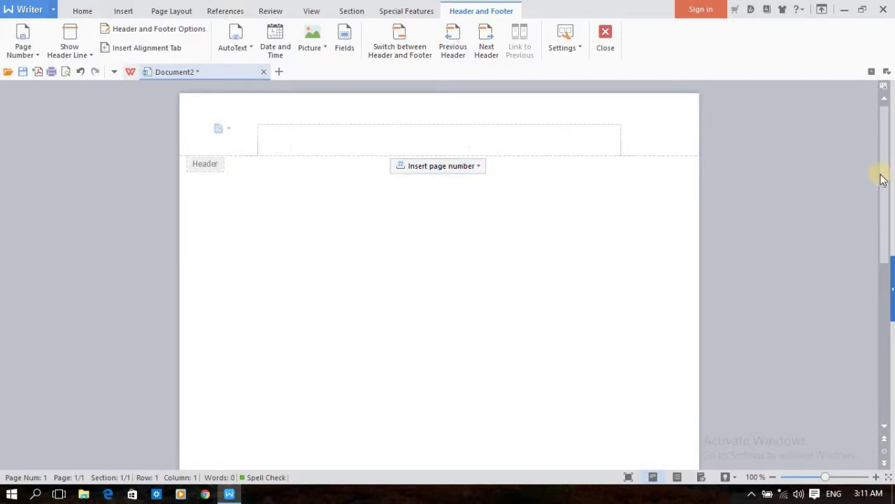
drag(886, 170, 886, 394)
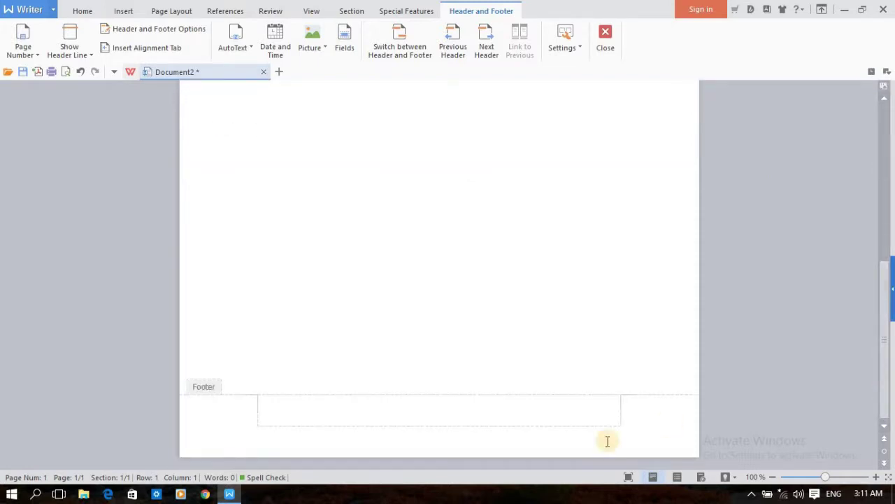
click(464, 416)
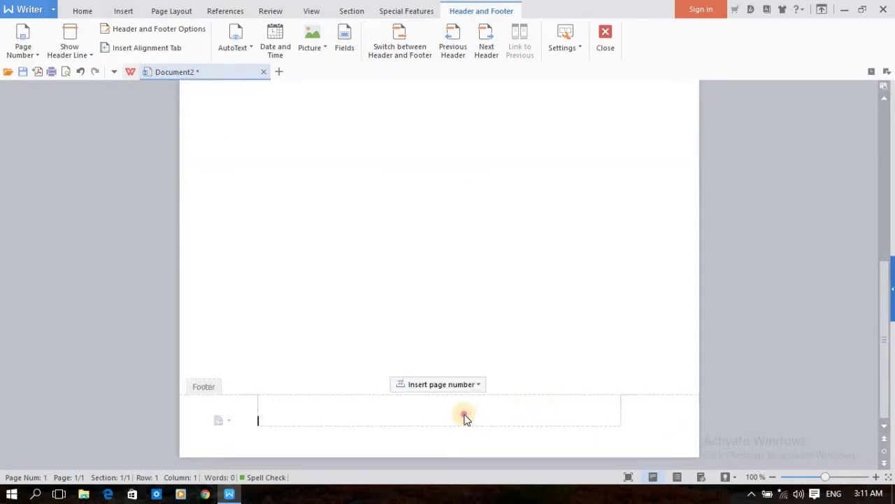
key(Escape)
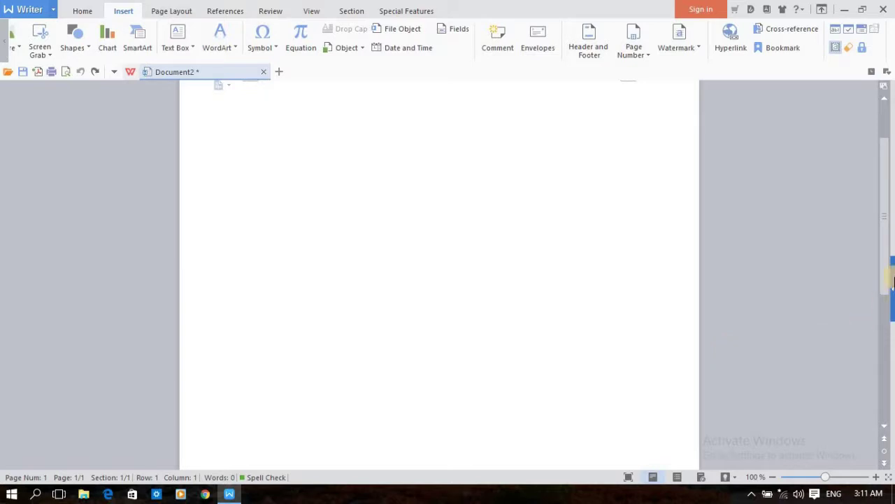
Step: Preview the Page Number placement gallery without choosing, then show the preset watermark list
drag(890, 243, 885, 168)
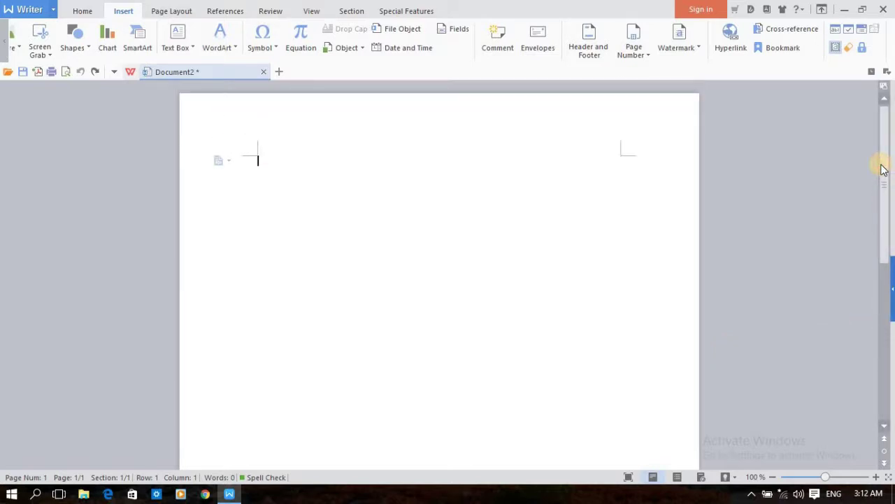
click(645, 55)
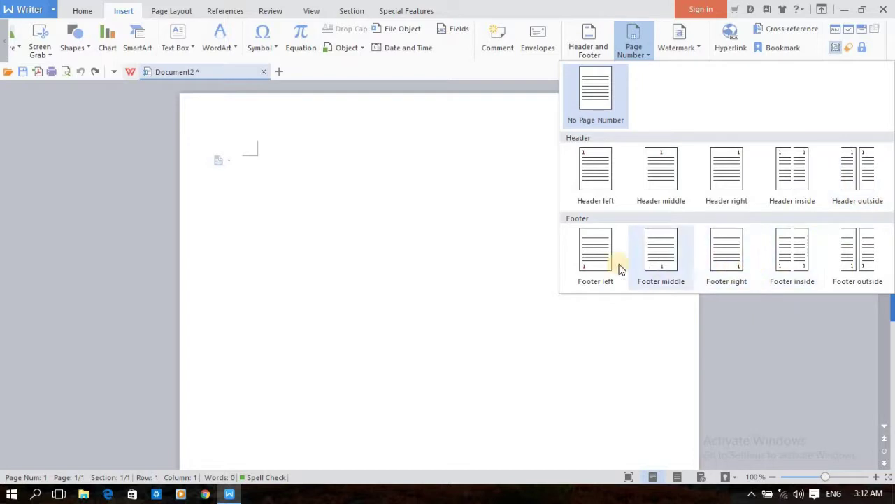
click(761, 301)
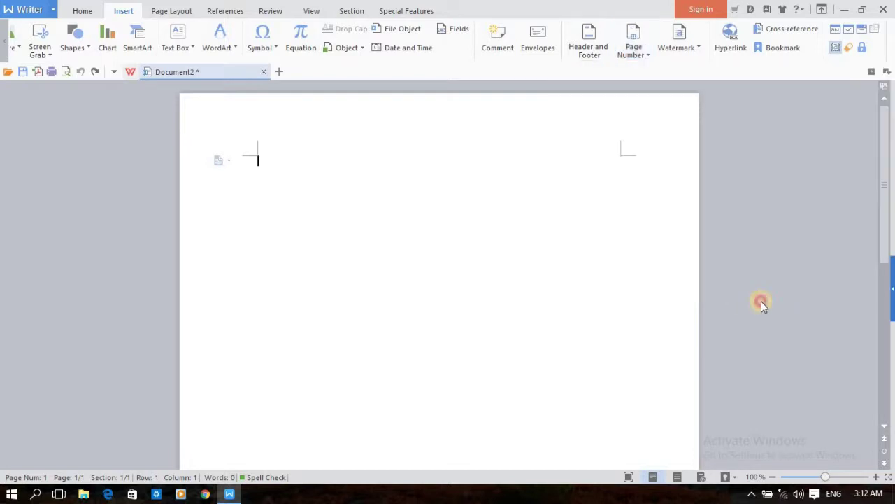
click(694, 46)
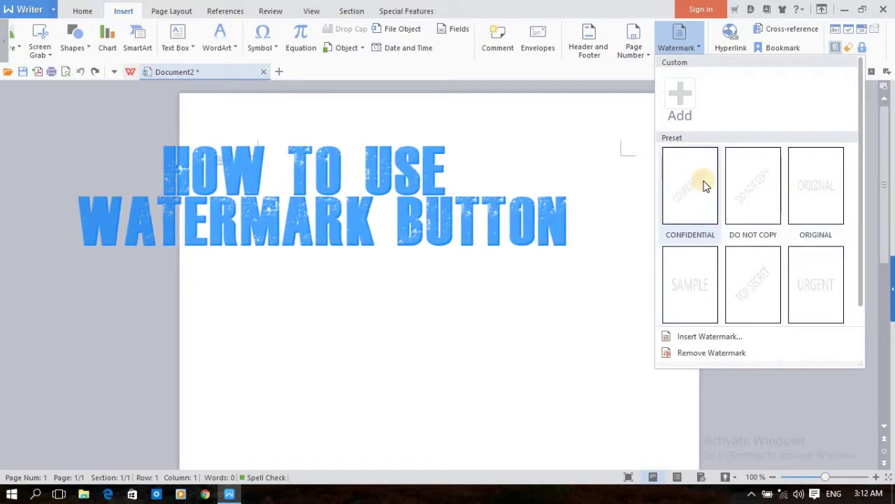
click(754, 194)
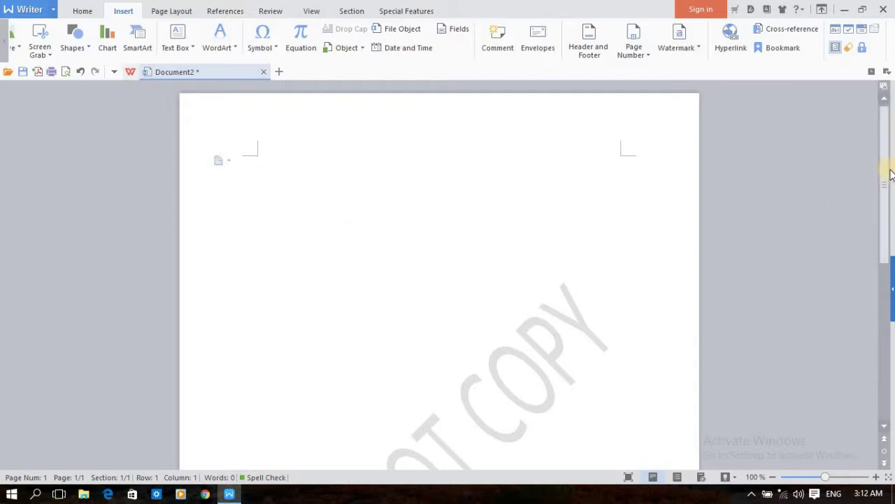
drag(886, 168, 886, 287)
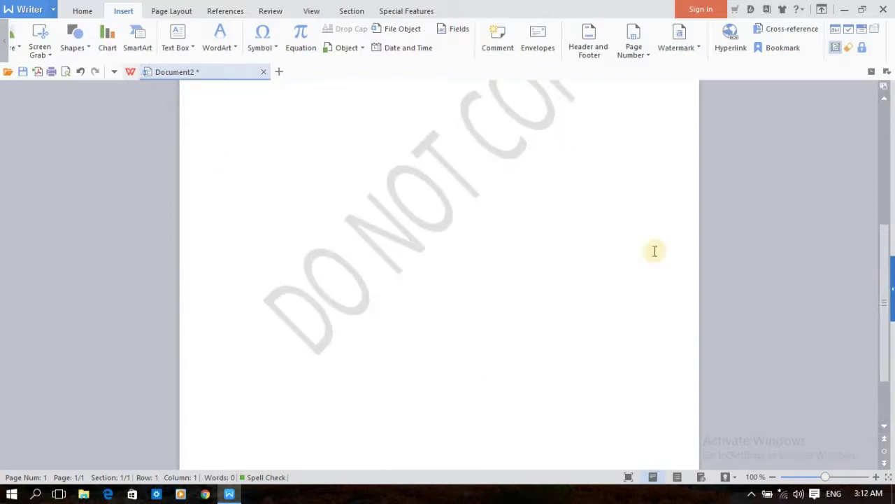
drag(887, 308, 886, 255)
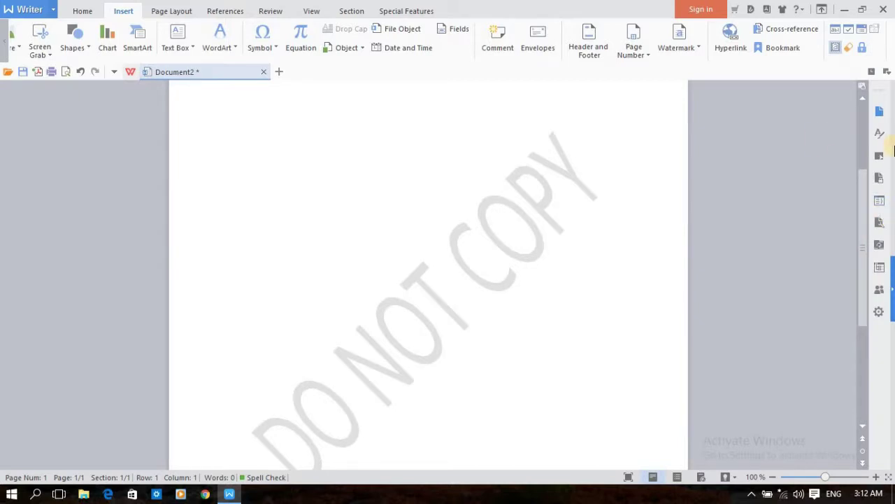
click(698, 45)
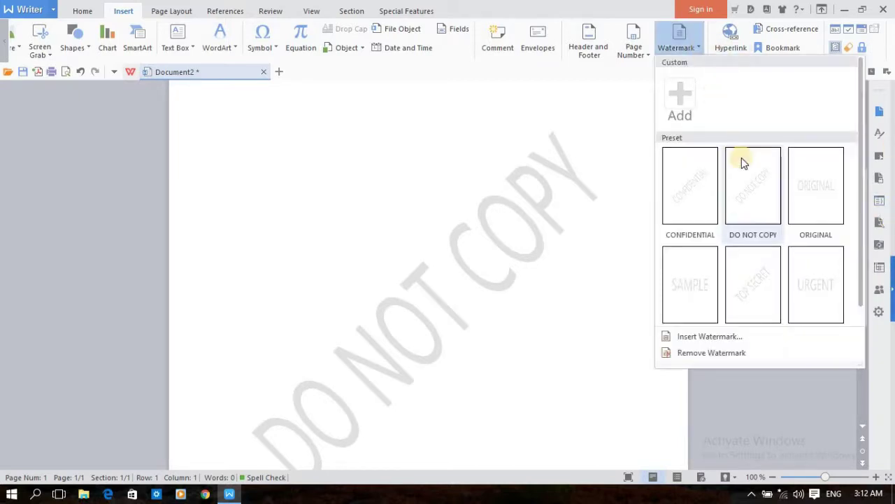
click(708, 352)
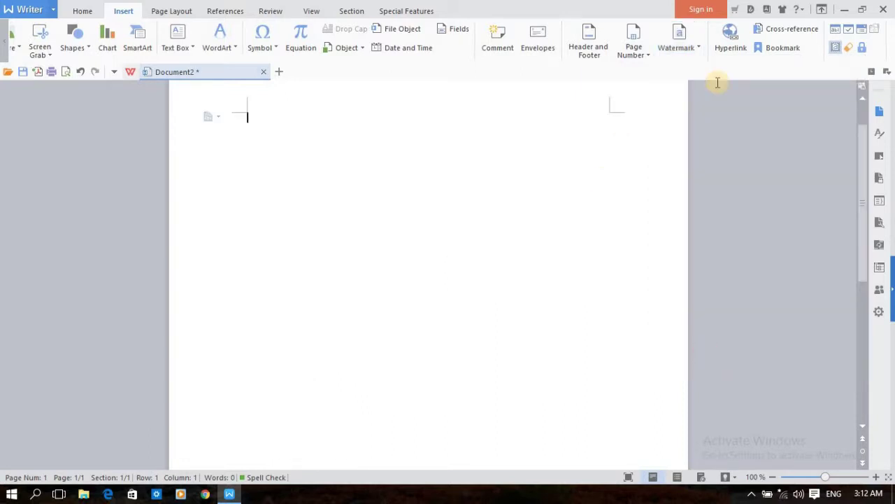
click(698, 49)
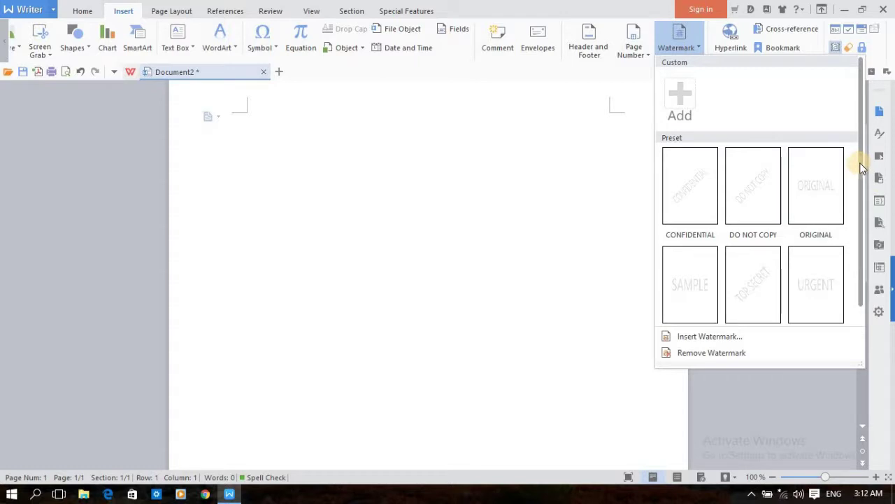
scroll(859, 162, down, 1)
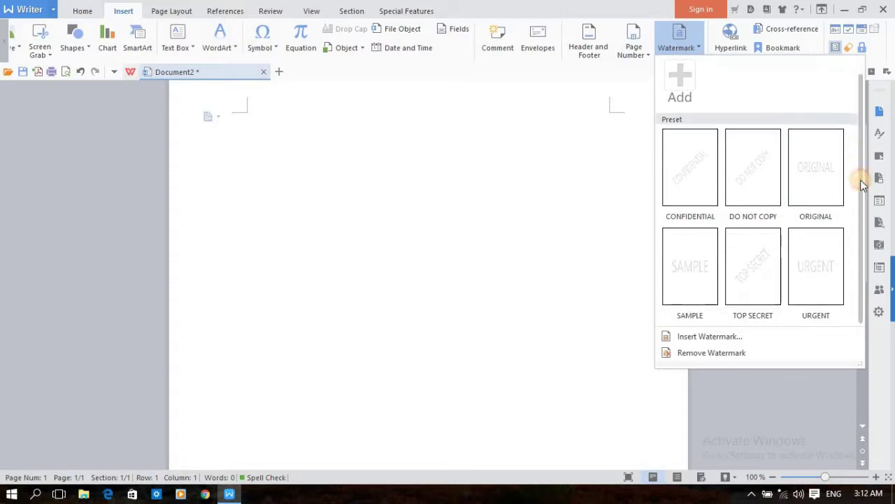
Step: Apply a custom text watermark reading 'BESTECH VIDEO' to the page
click(728, 338)
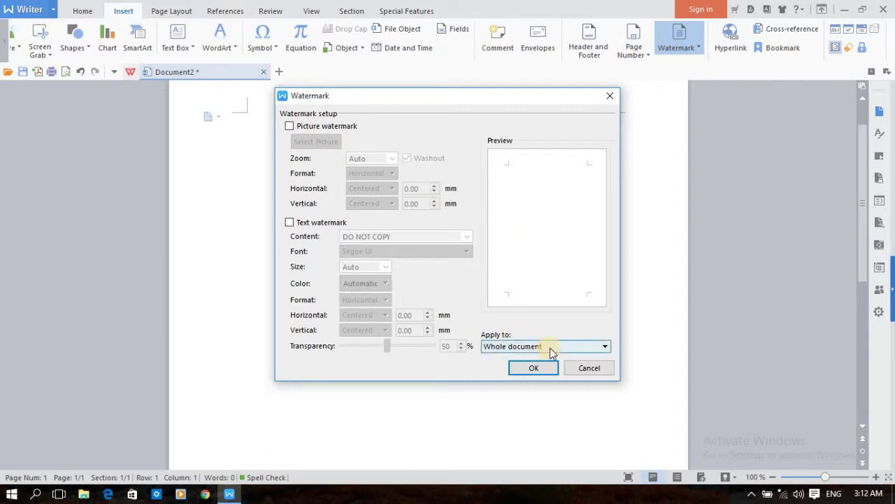
click(291, 223)
drag(413, 237, 335, 237)
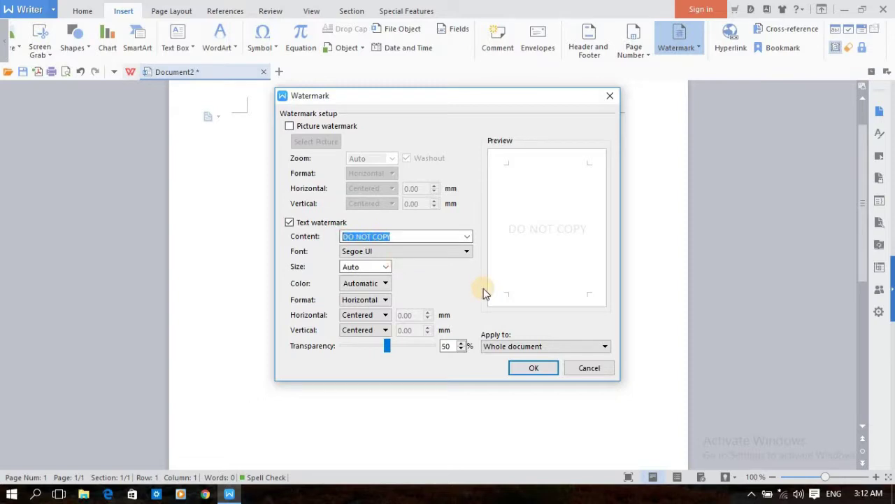
text(BESTECH VI)
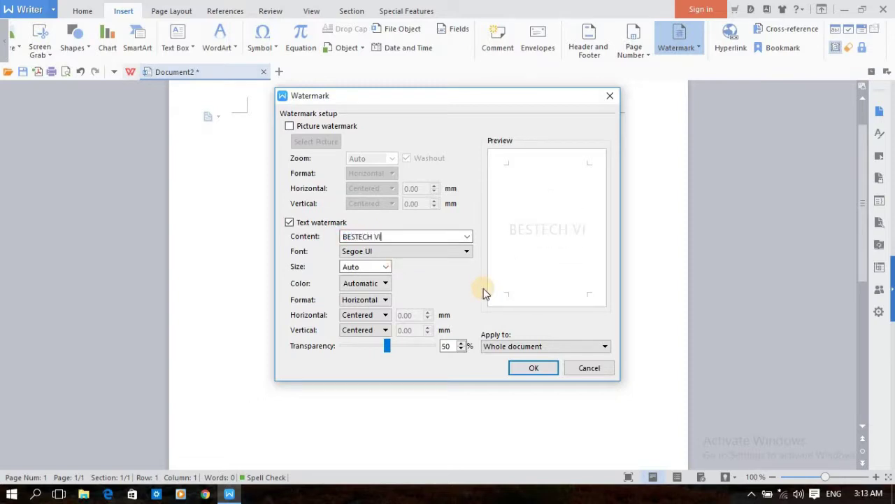
text(DEOS)
click(534, 367)
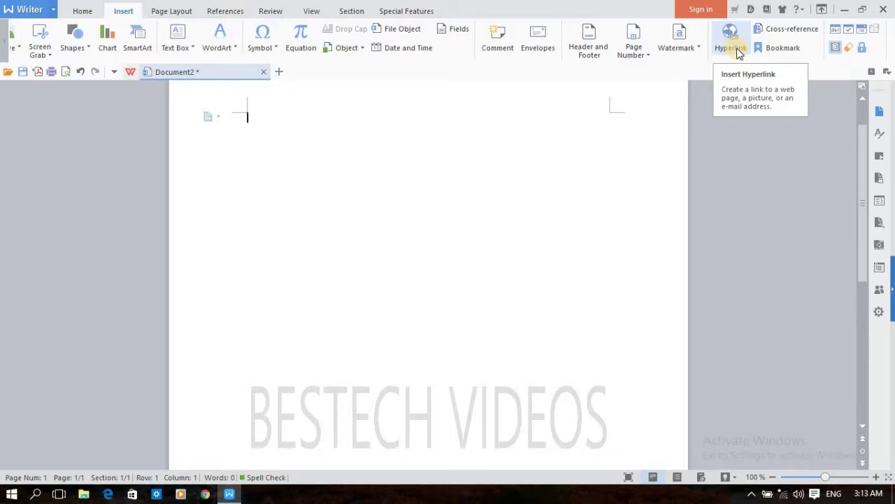
click(790, 30)
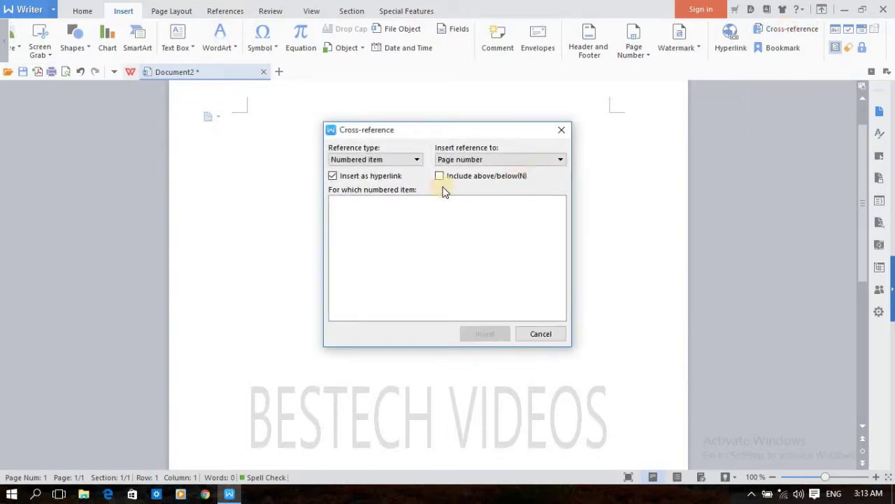
click(559, 160)
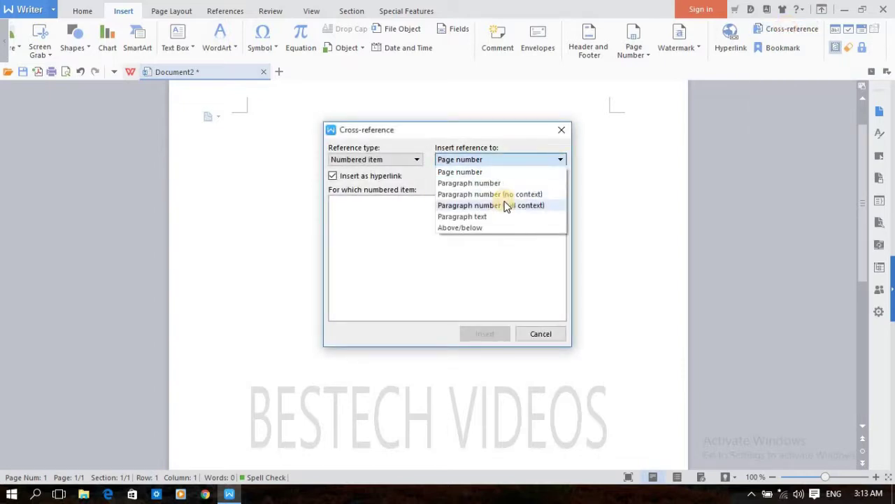
click(554, 159)
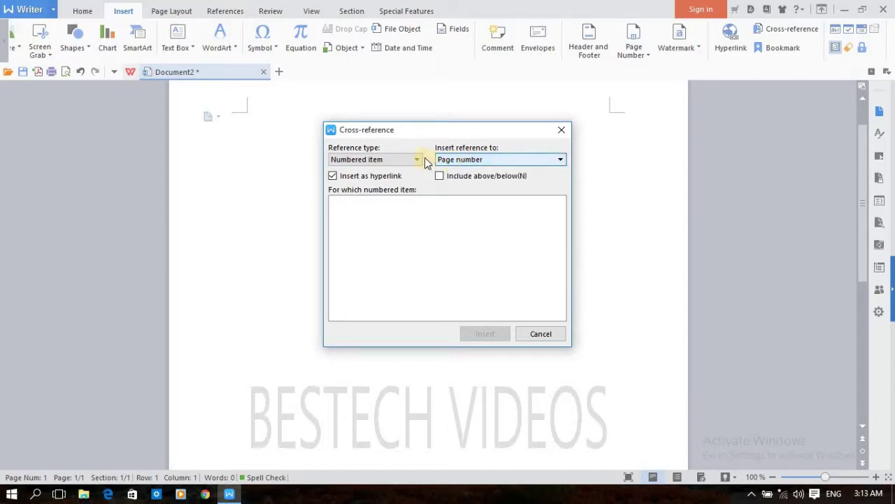
click(418, 159)
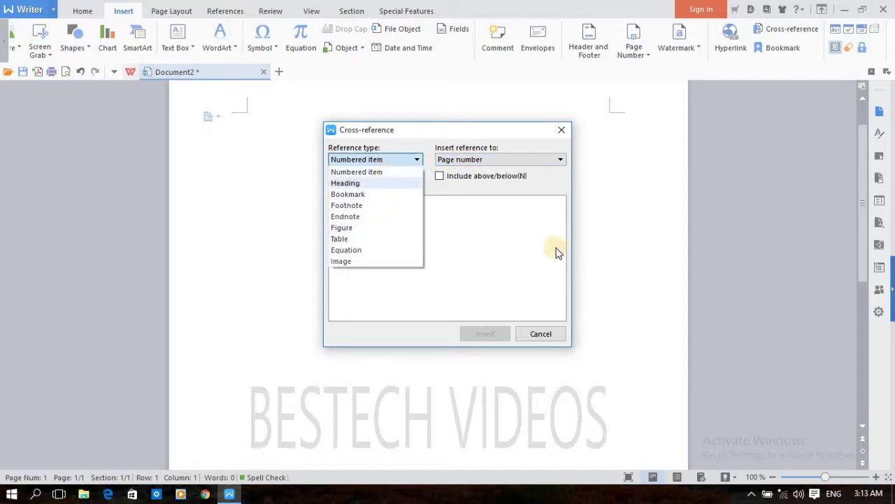
click(540, 333)
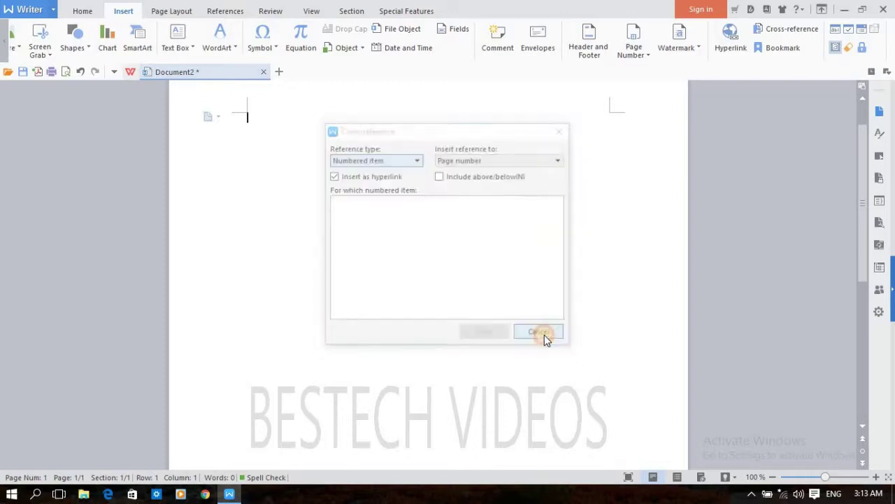
click(794, 49)
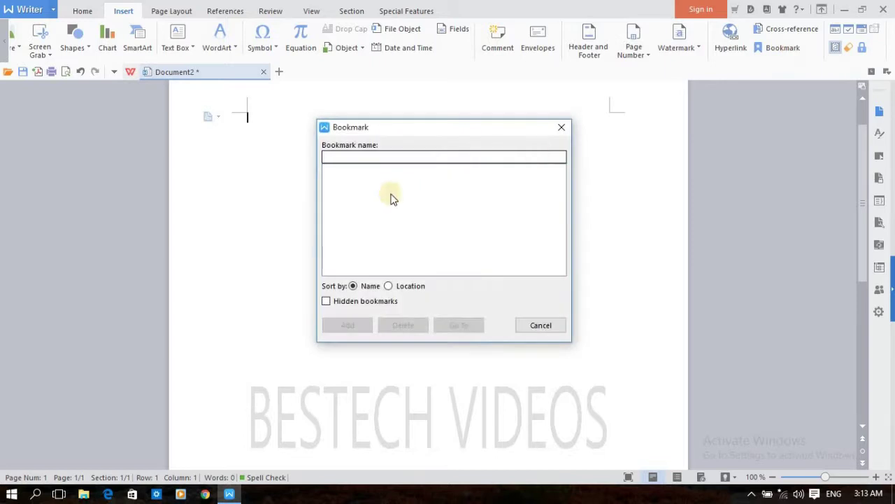
click(388, 286)
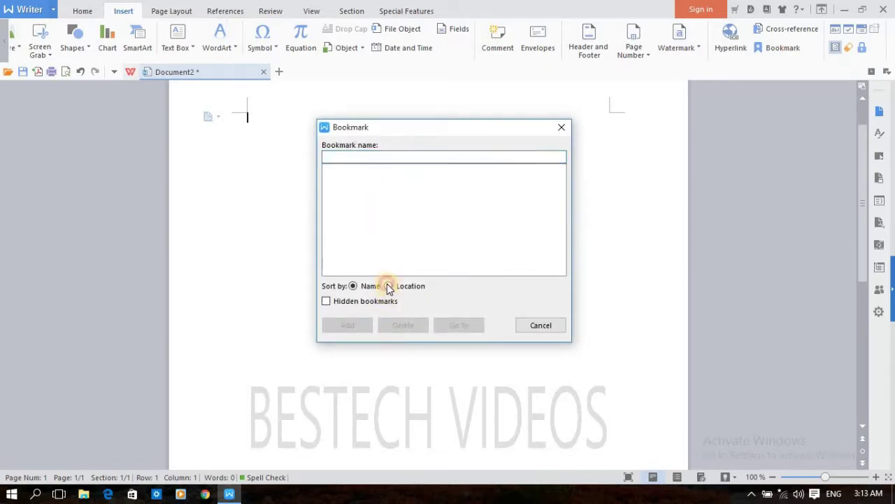
click(354, 286)
click(561, 127)
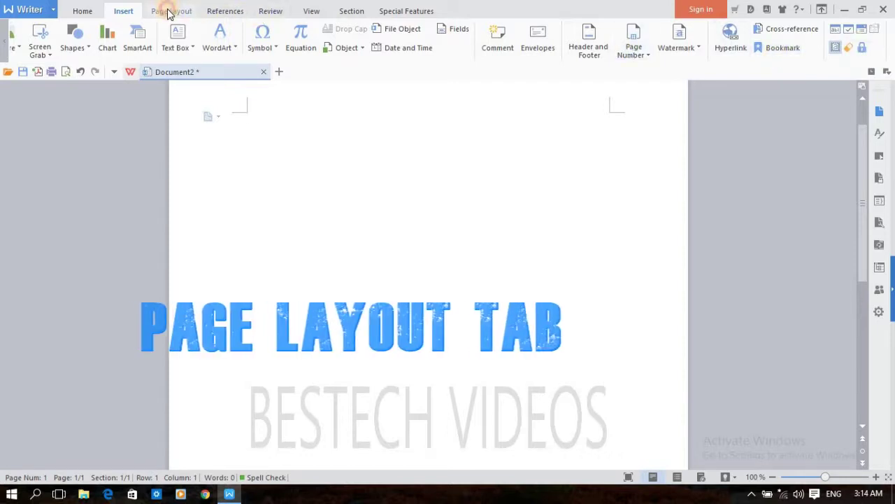
Step: On the Page Layout tab, browse the document Themes gallery without applying a theme
click(171, 12)
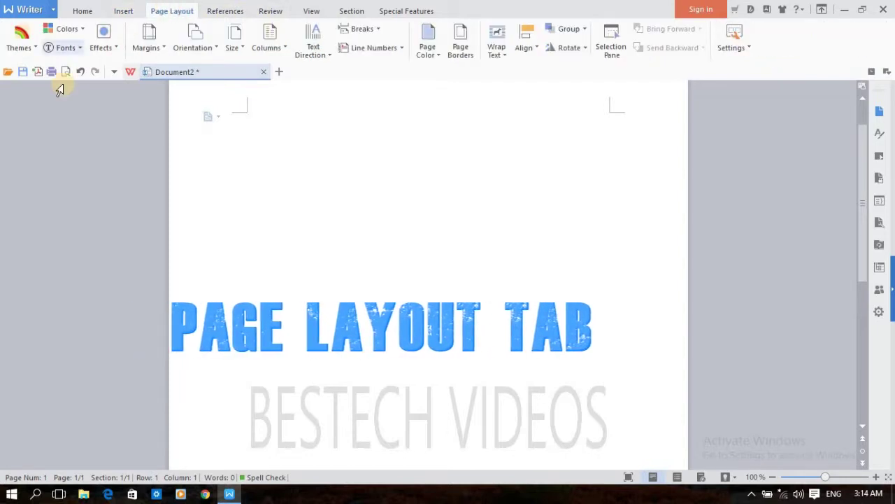
click(35, 43)
click(168, 149)
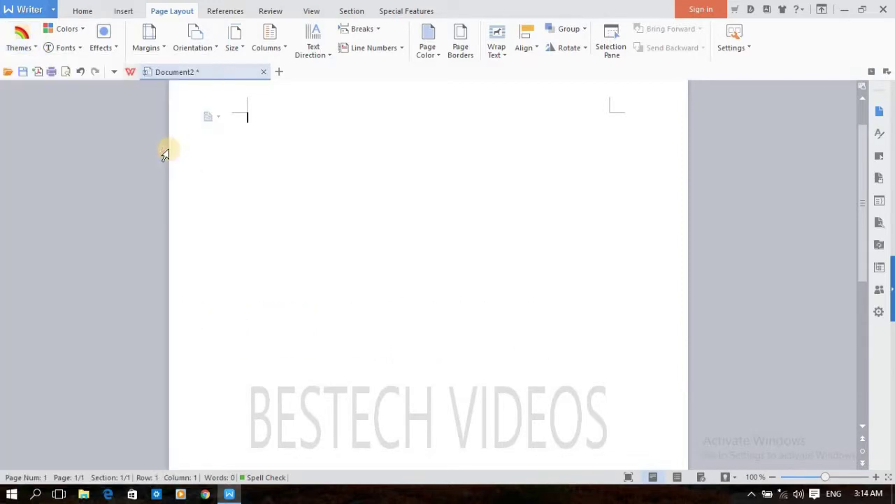
click(39, 47)
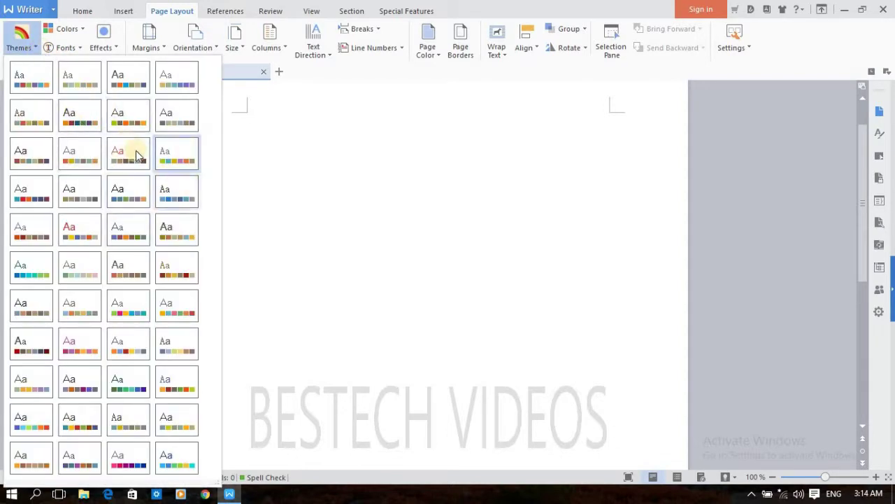
click(282, 222)
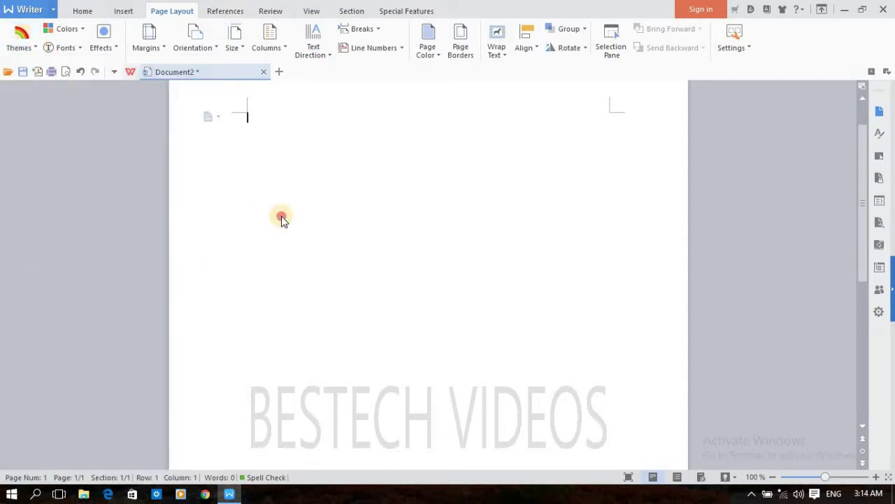
Step: Browse the Colors, Fonts and Effects scheme galleries, closing each without choosing one
click(80, 32)
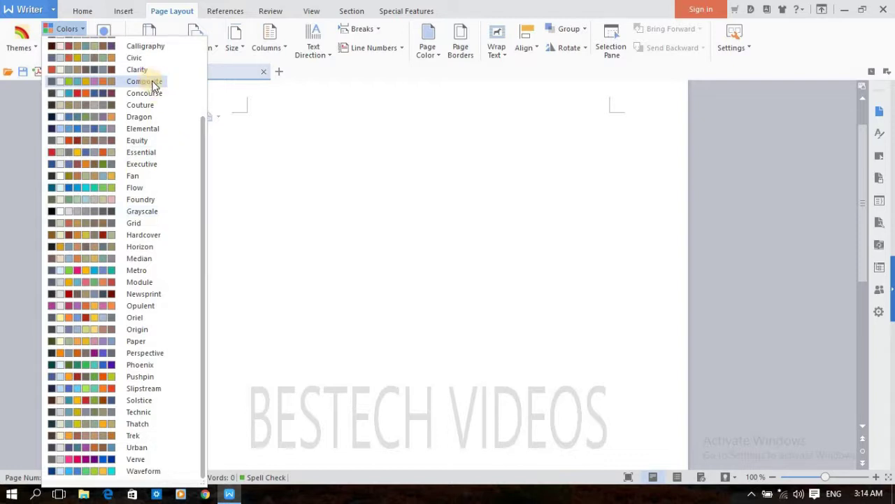
click(257, 160)
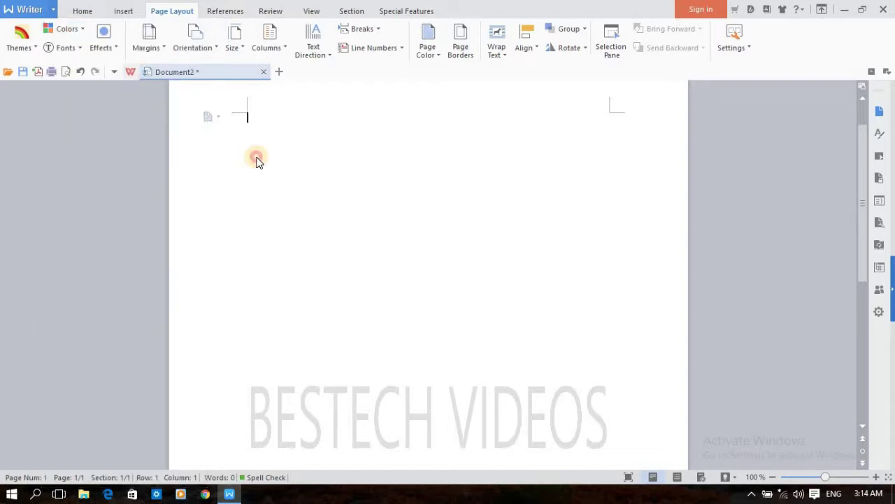
click(82, 55)
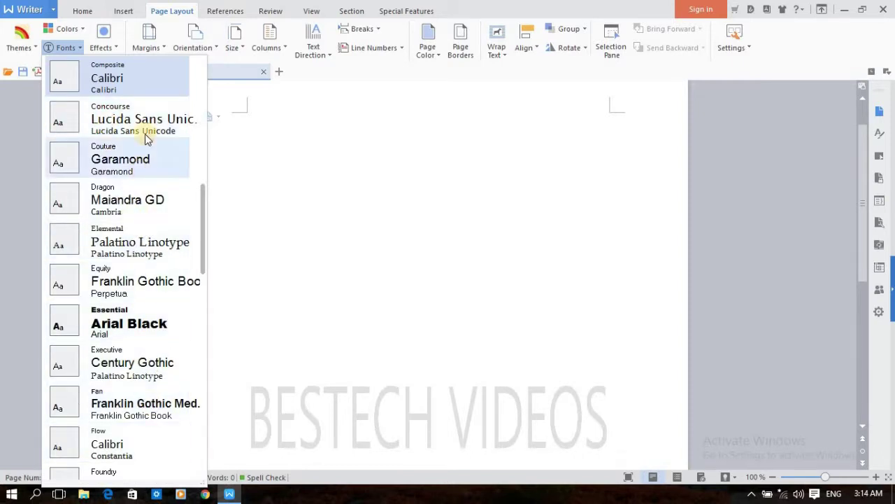
click(281, 165)
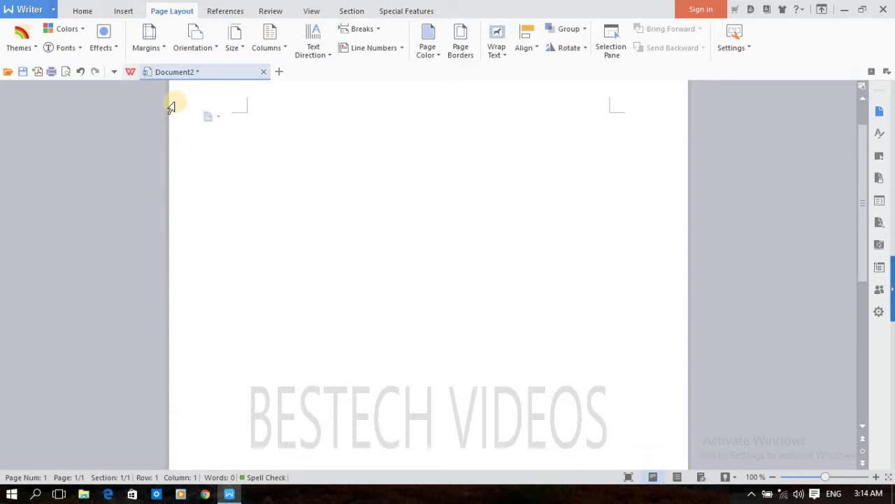
click(119, 46)
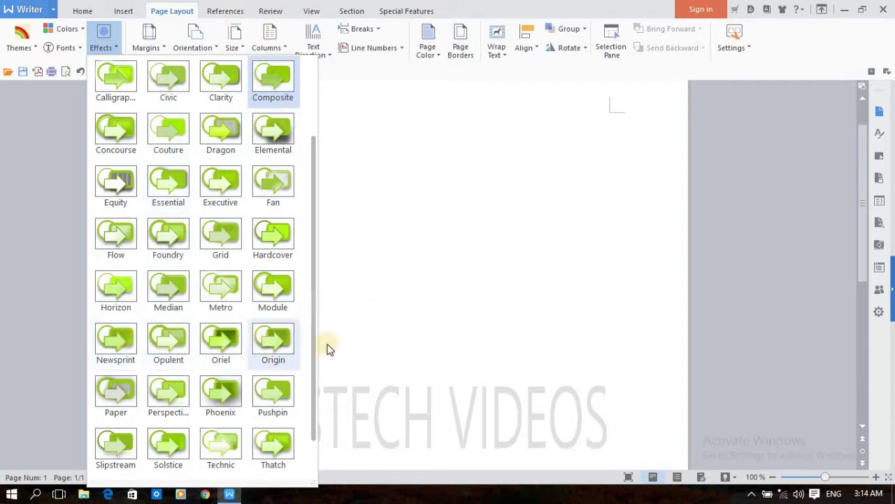
click(417, 326)
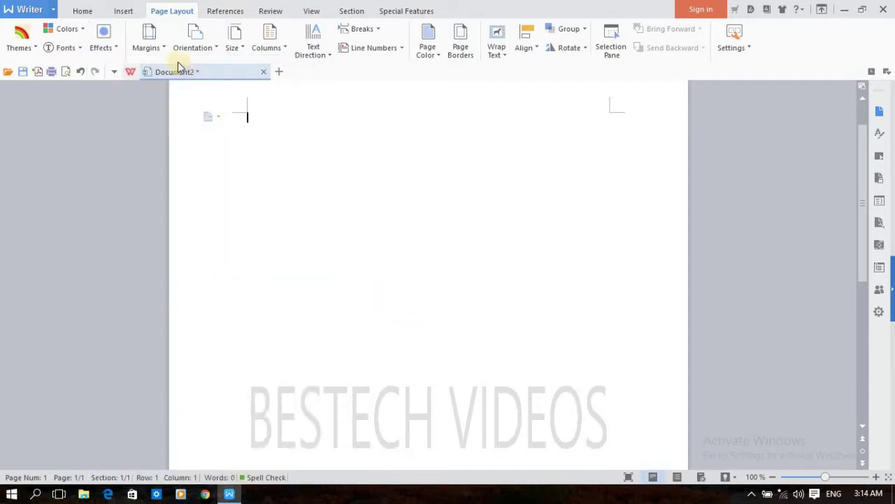
click(166, 39)
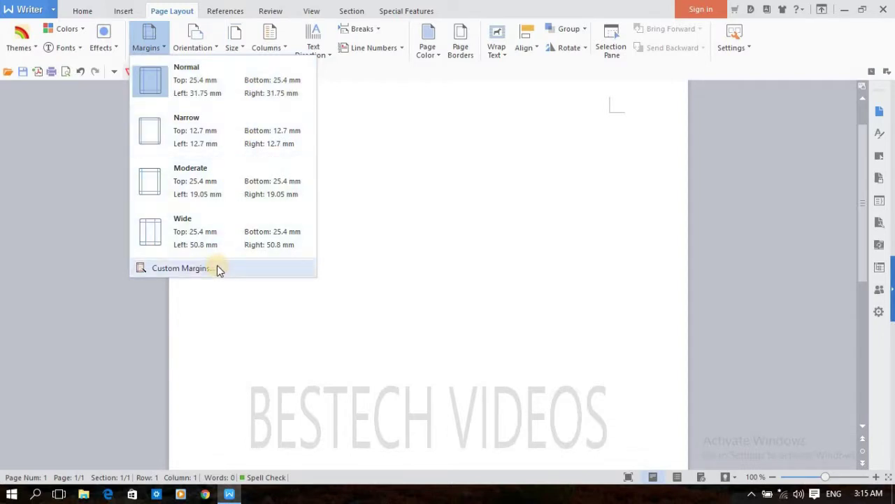
click(367, 244)
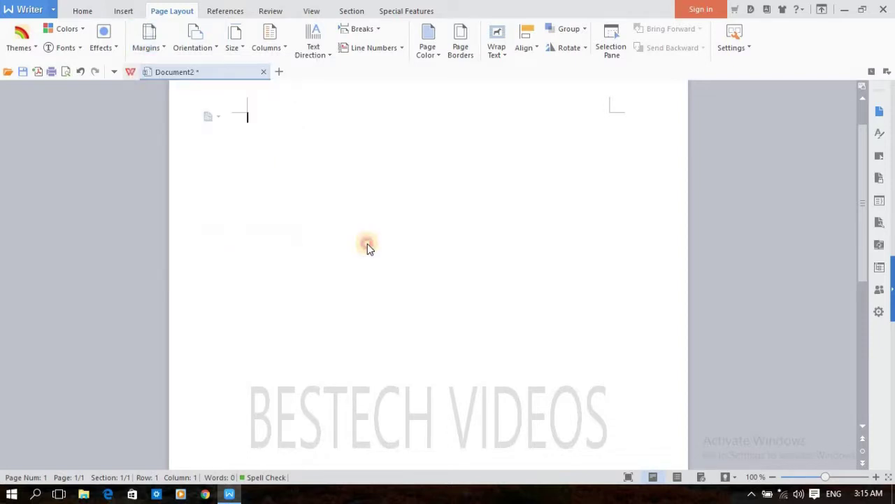
click(216, 54)
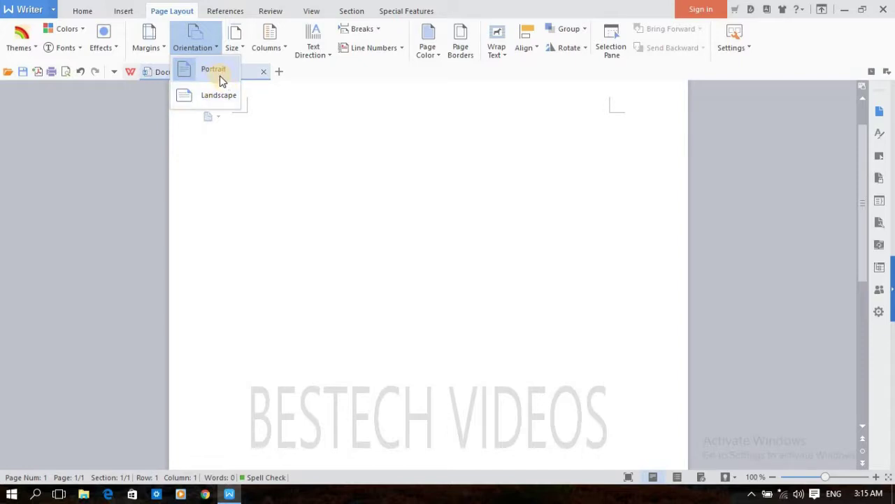
click(315, 126)
click(242, 49)
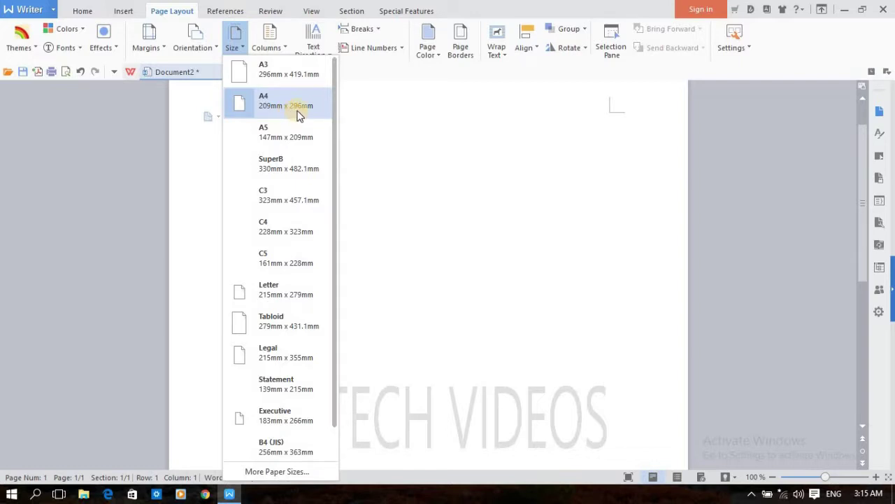
Step: Dismiss paper sizes, open and cancel the Columns settings, then show the Text Direction choices
click(371, 117)
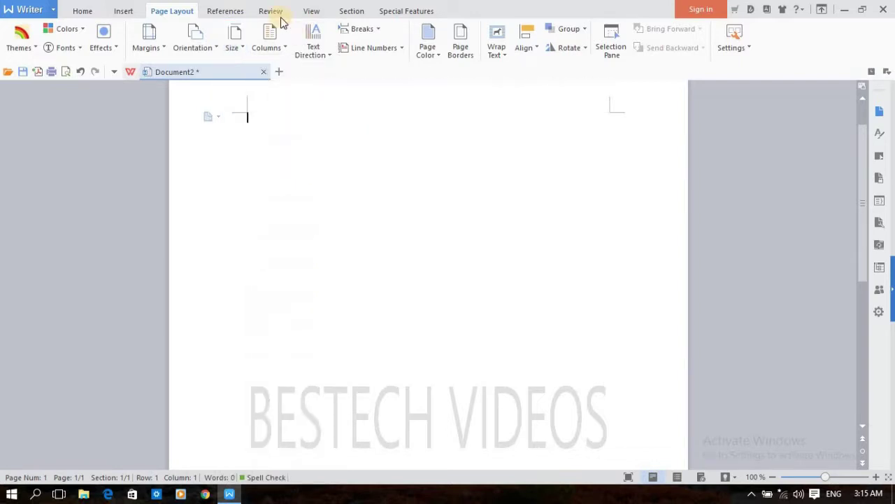
click(286, 47)
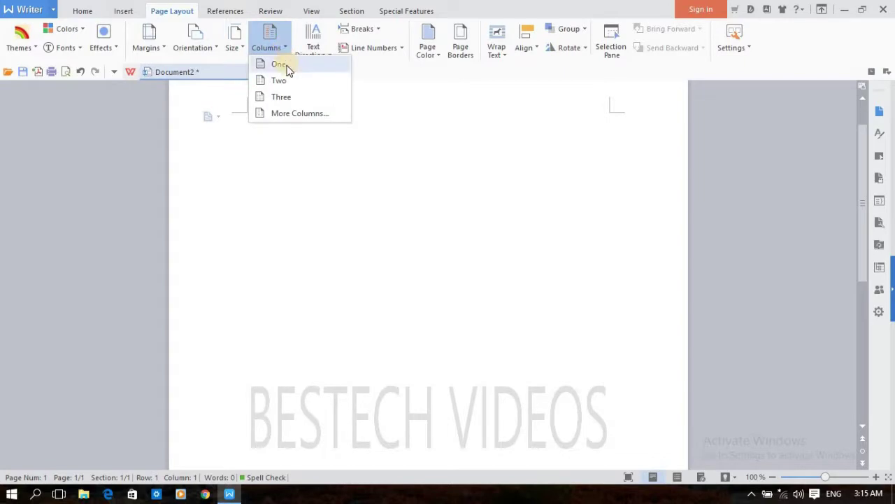
click(293, 116)
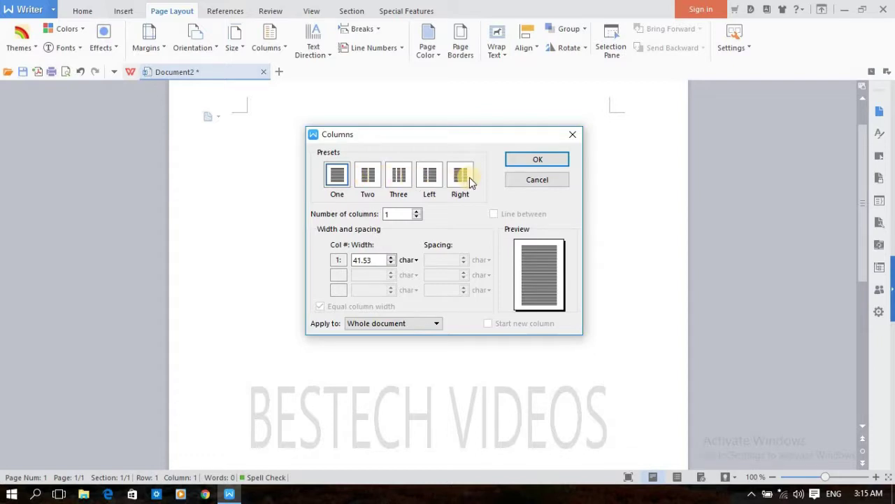
click(536, 180)
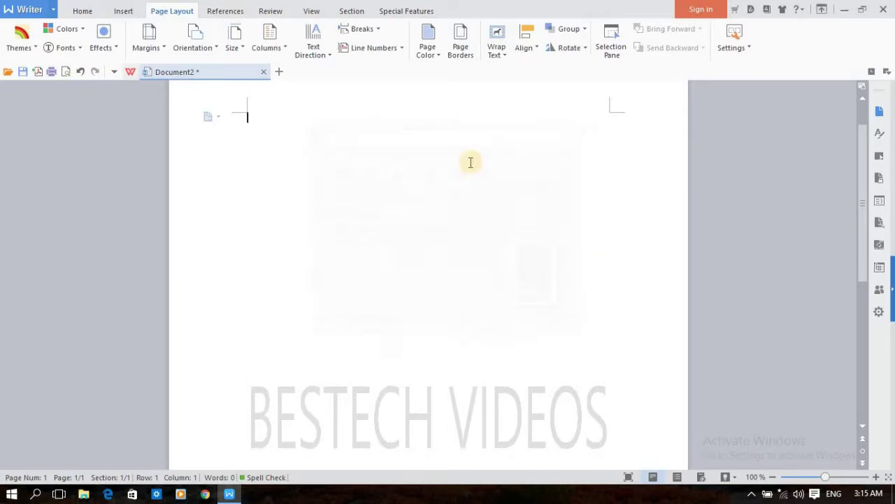
click(330, 56)
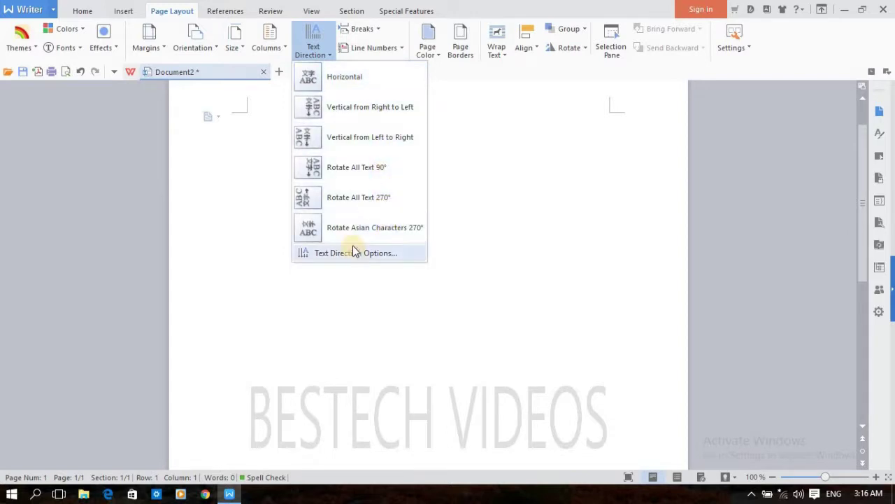
Step: Look over the Breaks list without inserting one, then show the Line Numbers options
click(489, 233)
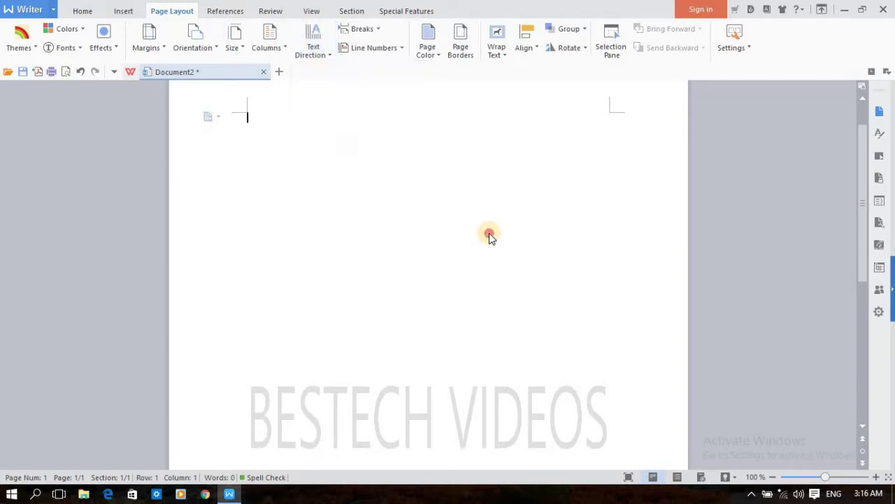
click(376, 29)
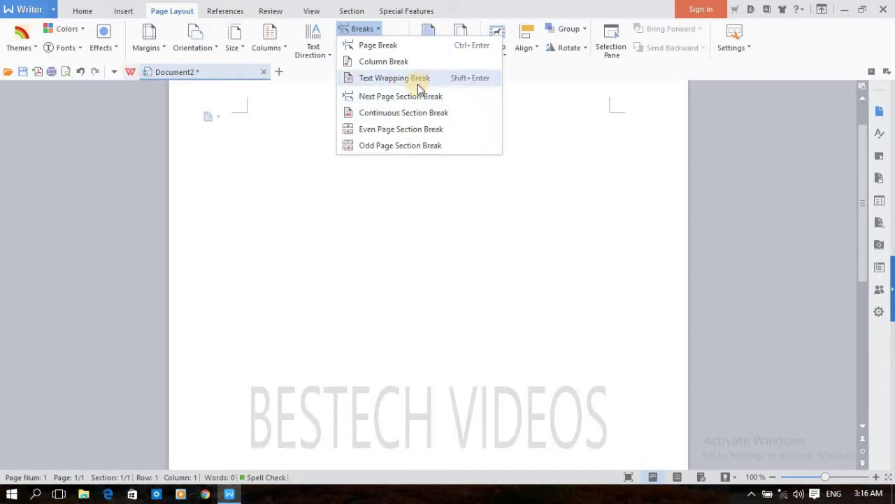
click(547, 134)
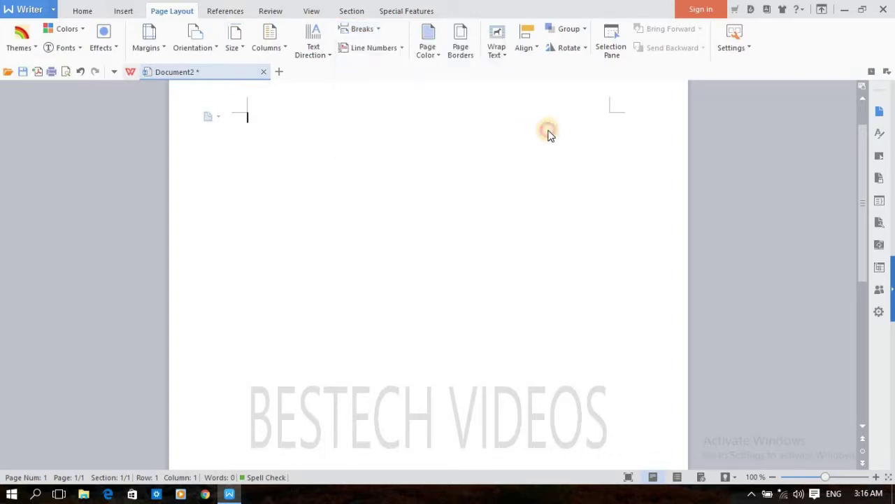
click(400, 48)
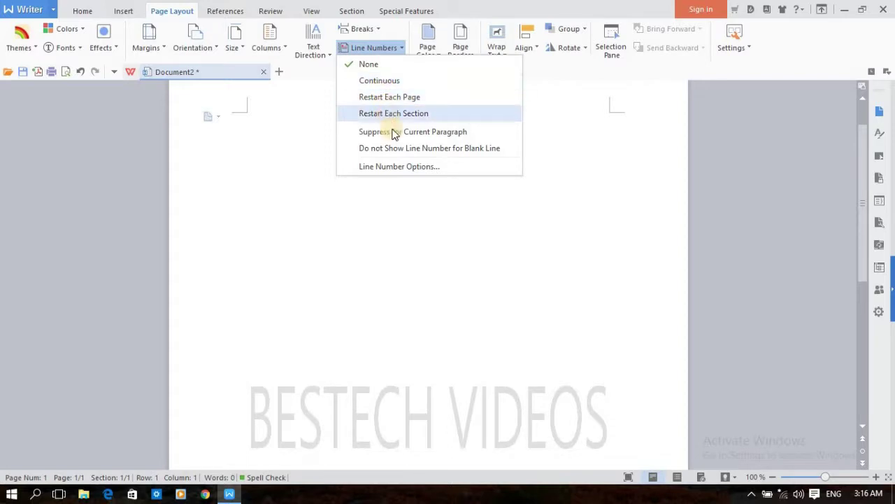
Step: Keep line numbering at None and preview page colours, leaving the page white
click(408, 180)
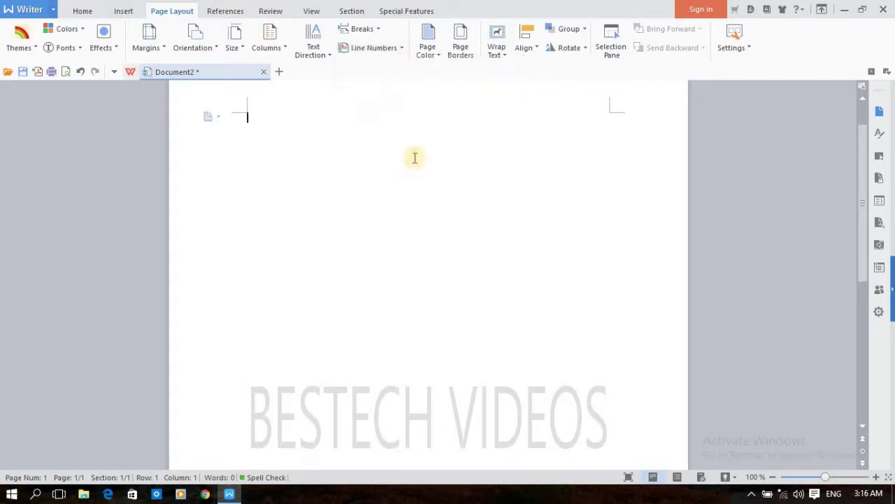
click(437, 55)
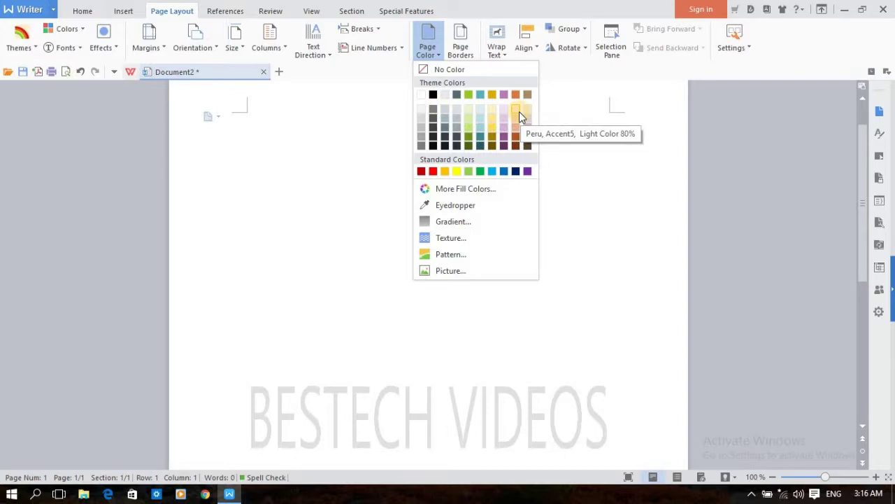
click(557, 118)
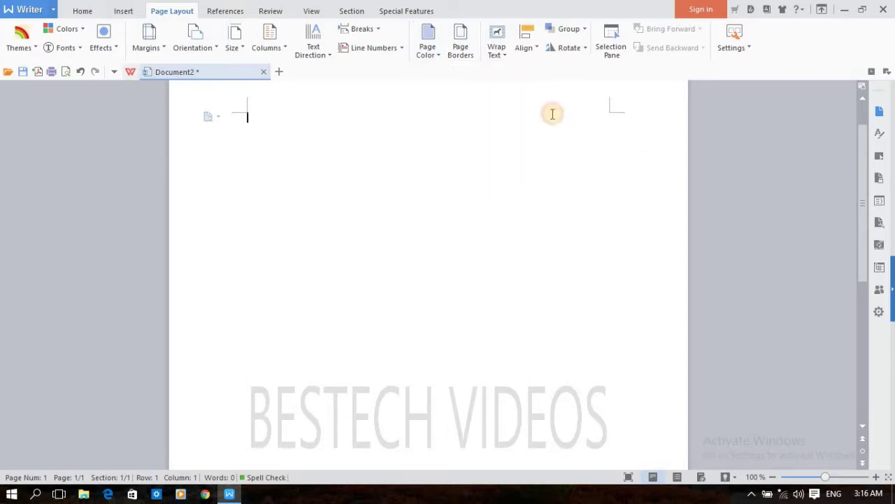
Step: Try dashed Box border styles in Page Borders, then close without applying a border
click(468, 51)
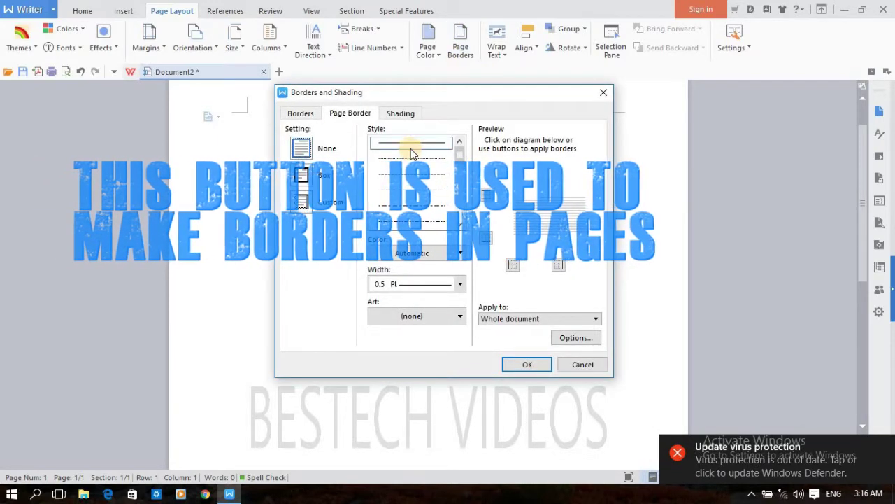
click(413, 175)
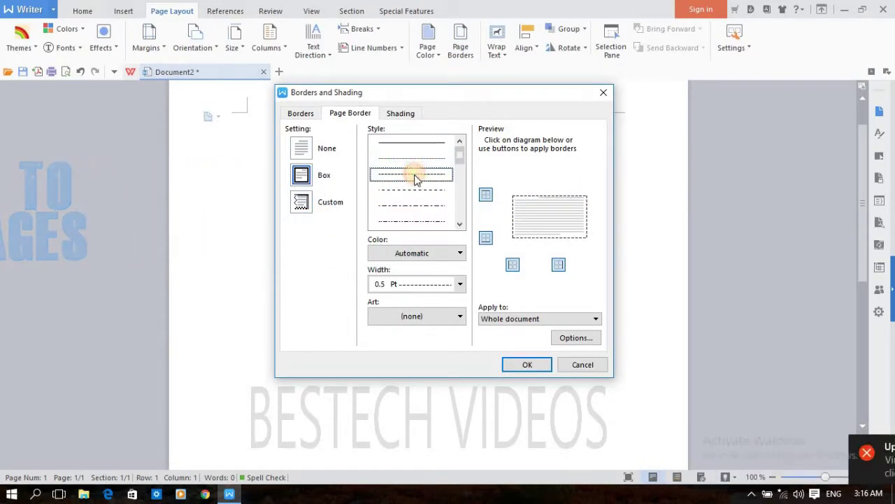
click(417, 189)
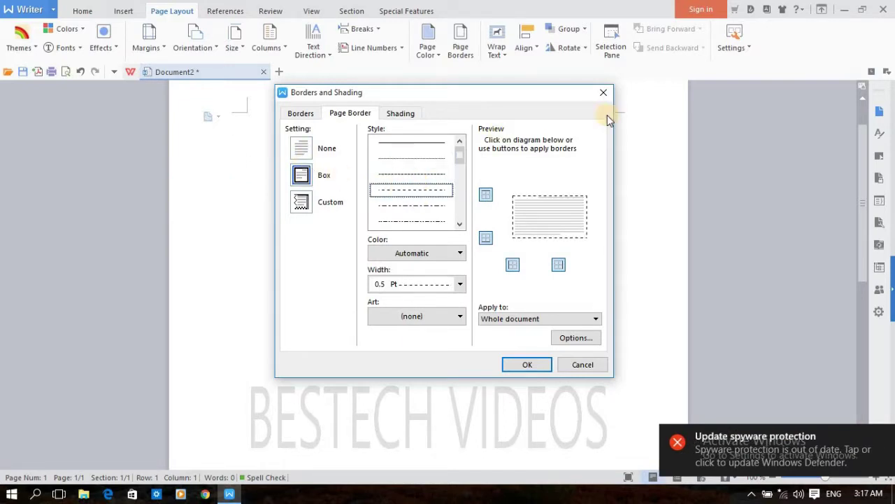
click(603, 92)
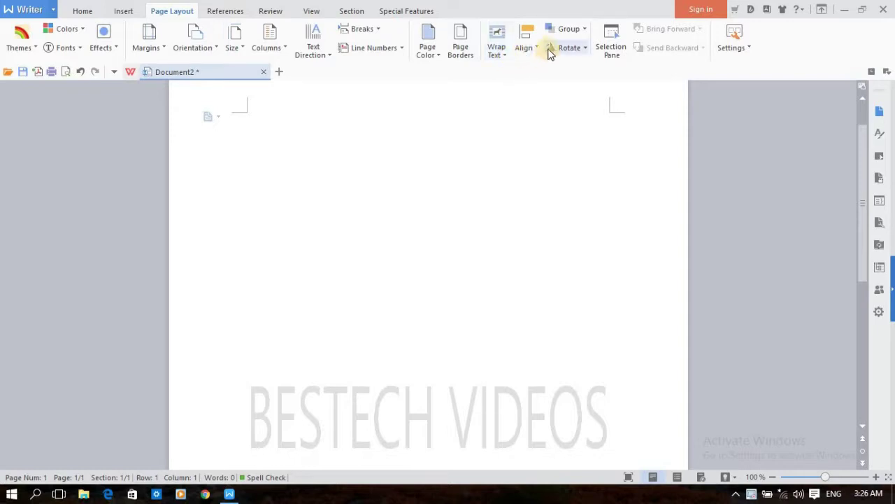
Step: Look over the Wrap Text and Align options, dismissing each unchanged
click(505, 57)
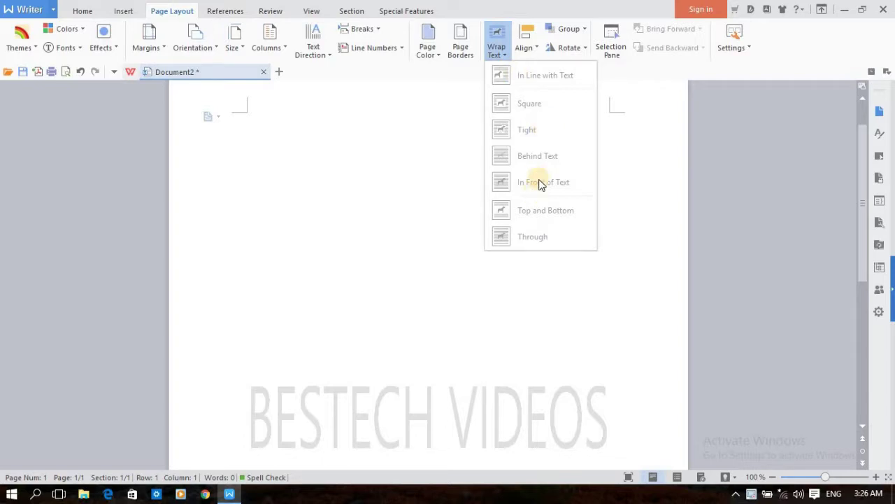
click(649, 202)
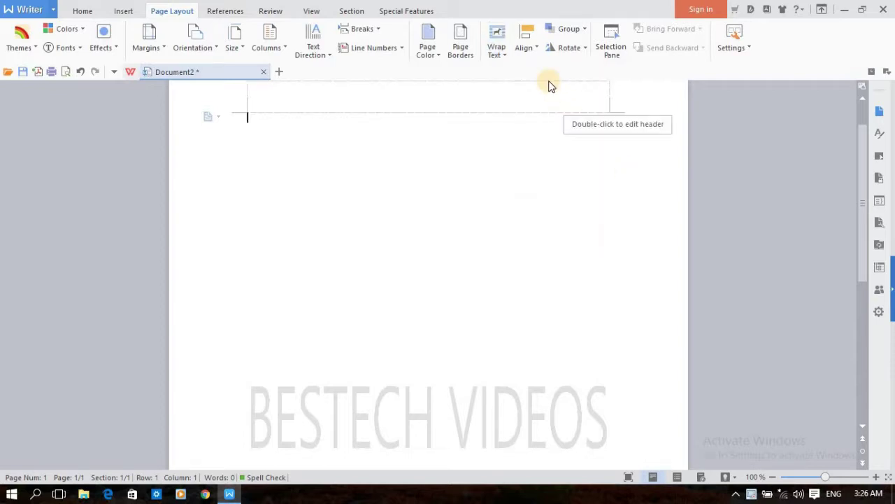
click(504, 55)
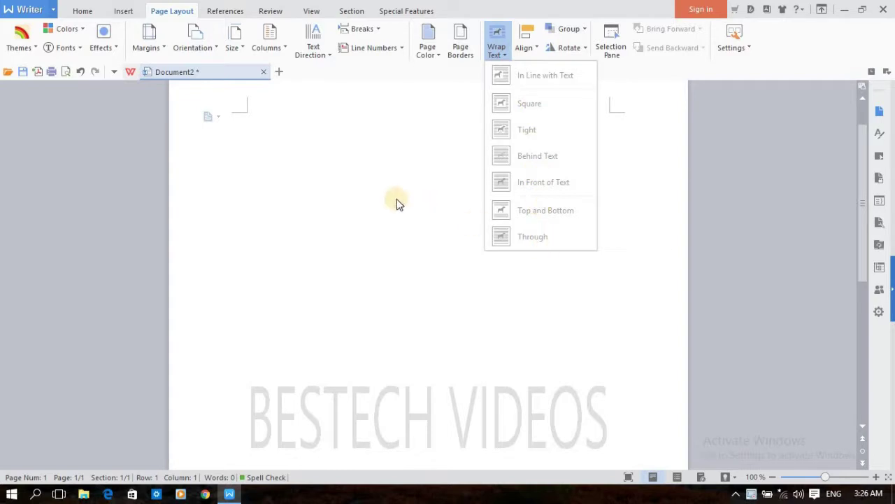
click(397, 197)
click(535, 54)
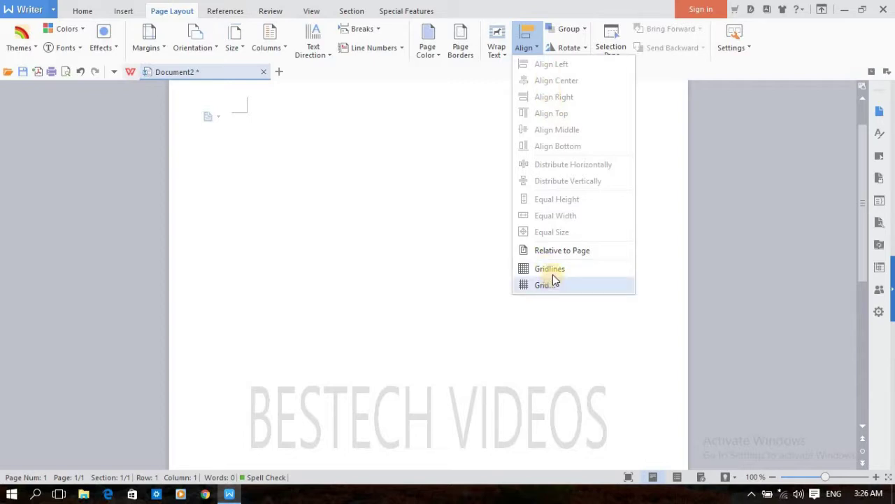
click(675, 270)
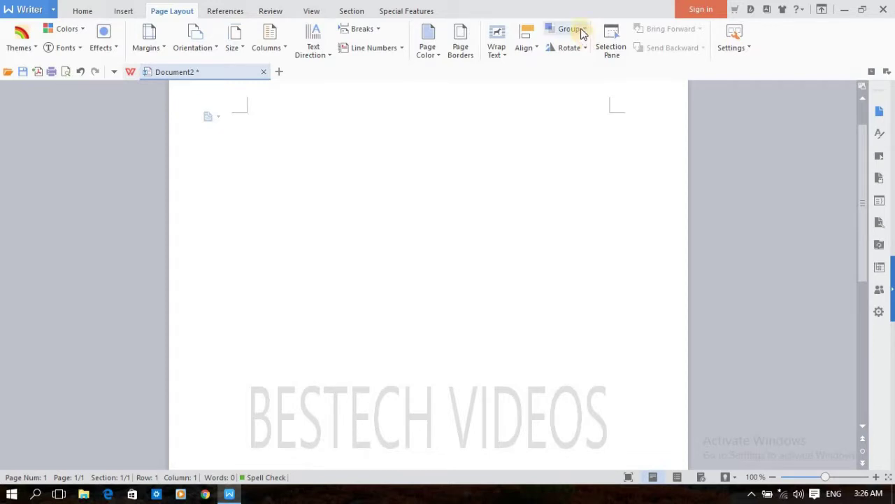
Step: Look over the Group and Rotate options, dismissing each unchanged
click(581, 31)
click(581, 29)
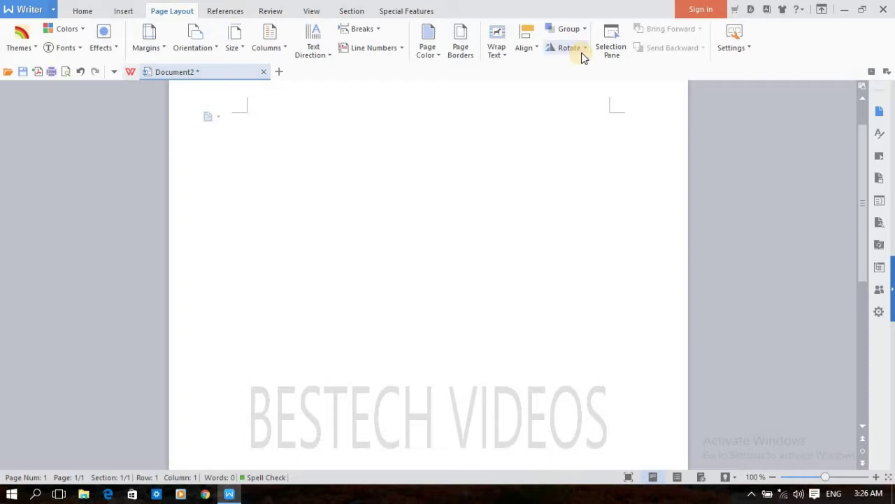
click(584, 29)
click(584, 29)
click(585, 48)
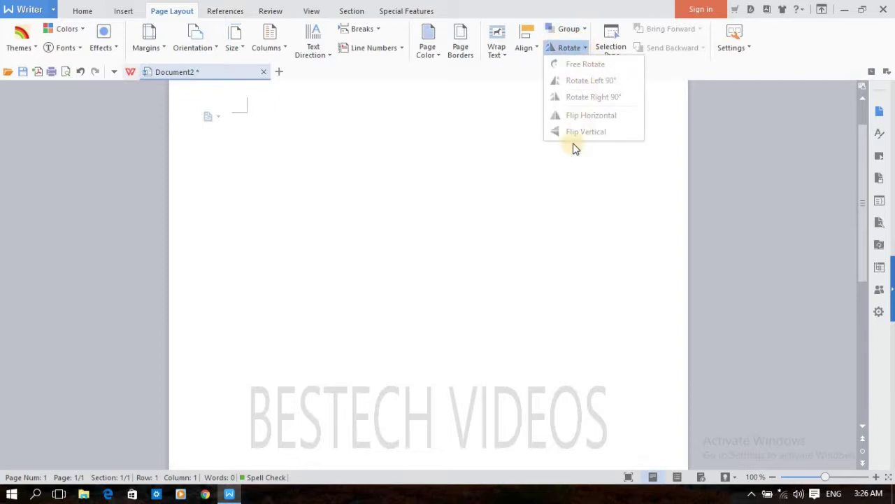
click(611, 154)
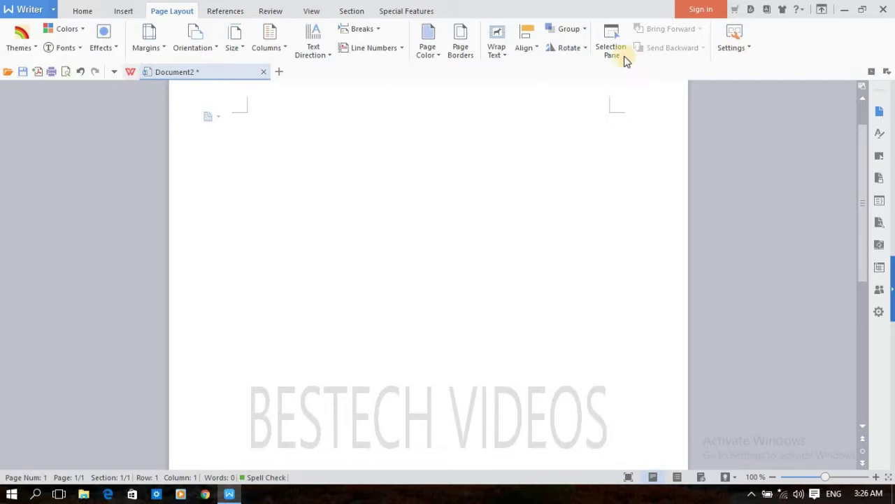
Step: Open and close the Selection Pane, then show the Page Setup and Paragraph settings choices
click(620, 54)
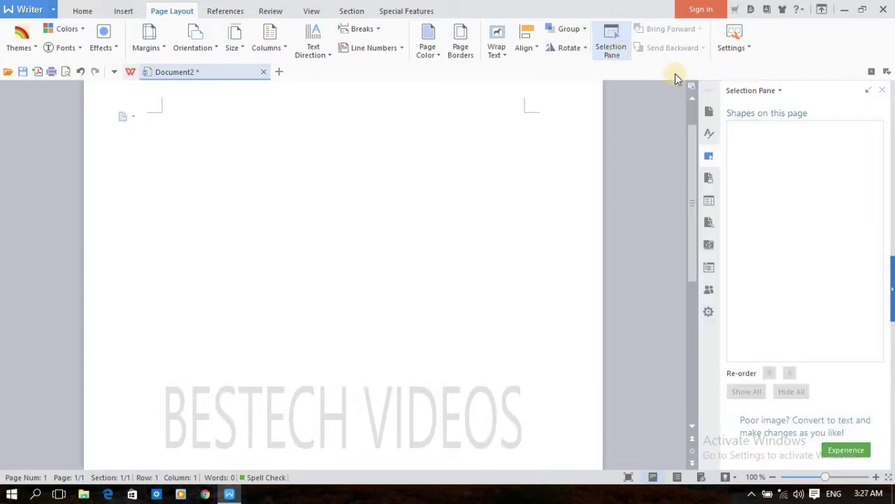
click(861, 151)
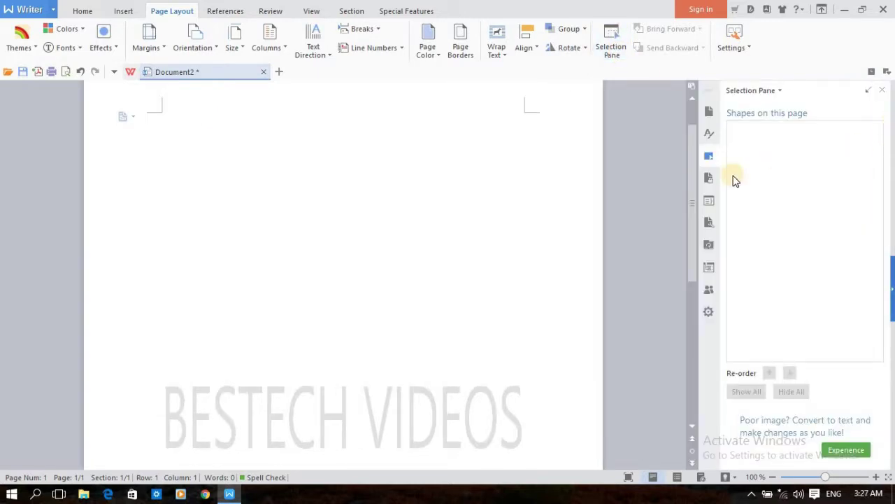
click(883, 90)
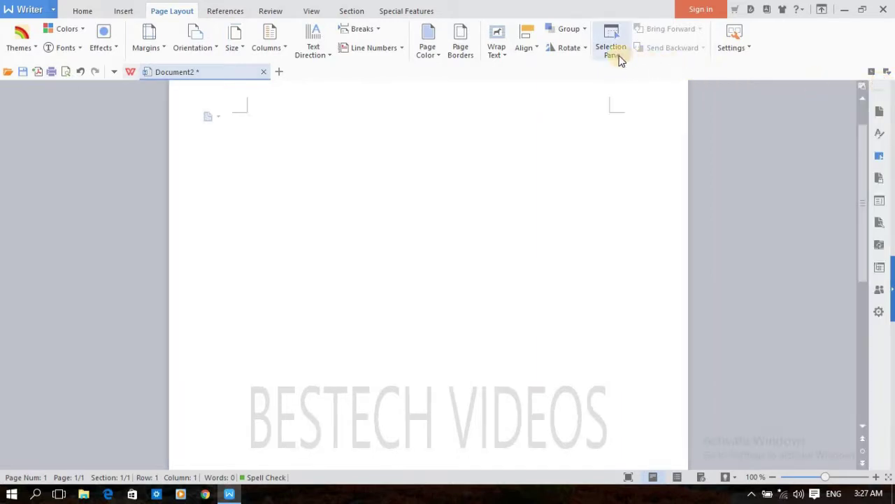
click(750, 49)
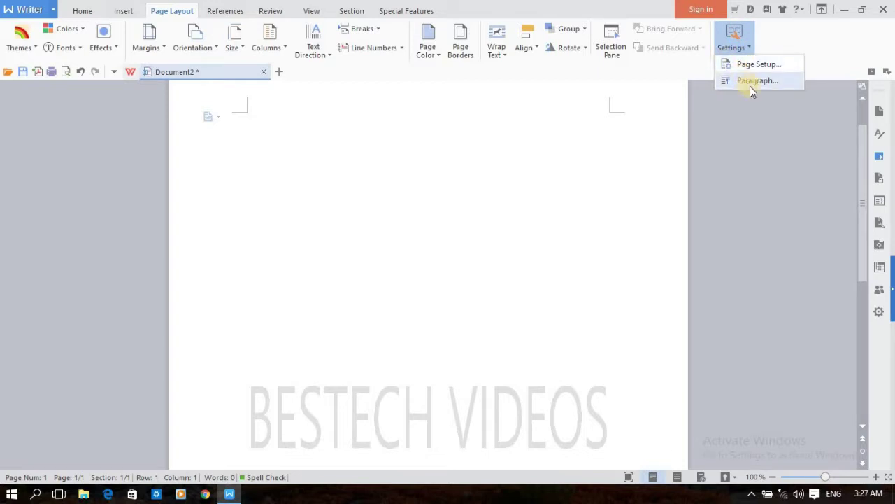
click(230, 14)
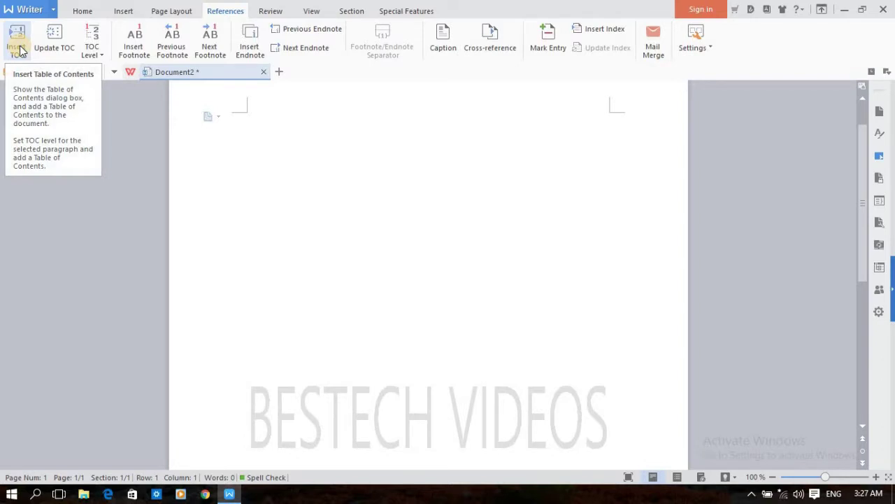
click(20, 51)
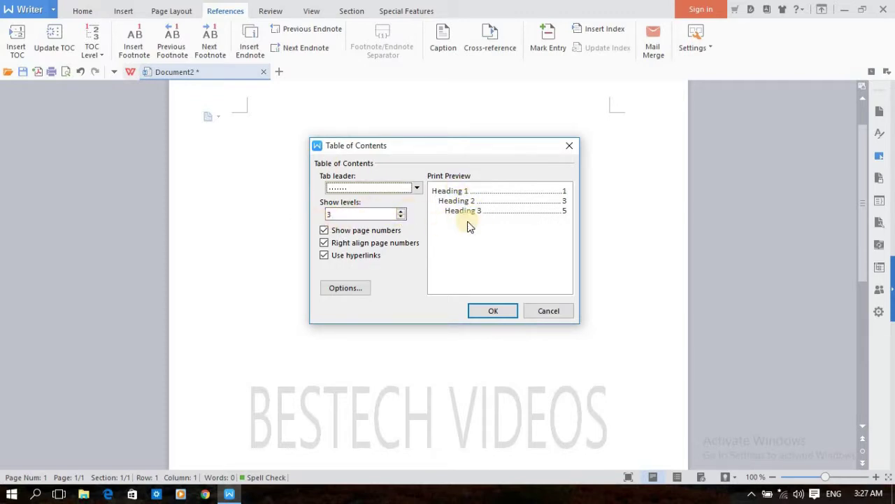
click(571, 147)
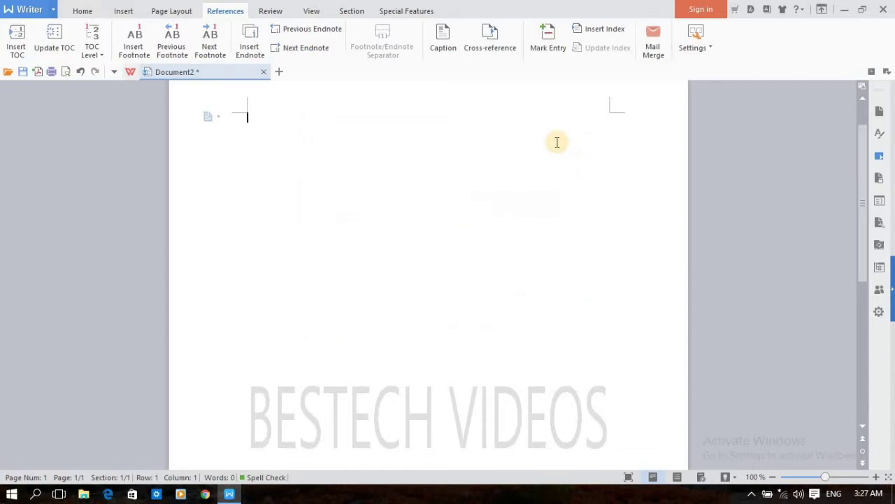
click(60, 52)
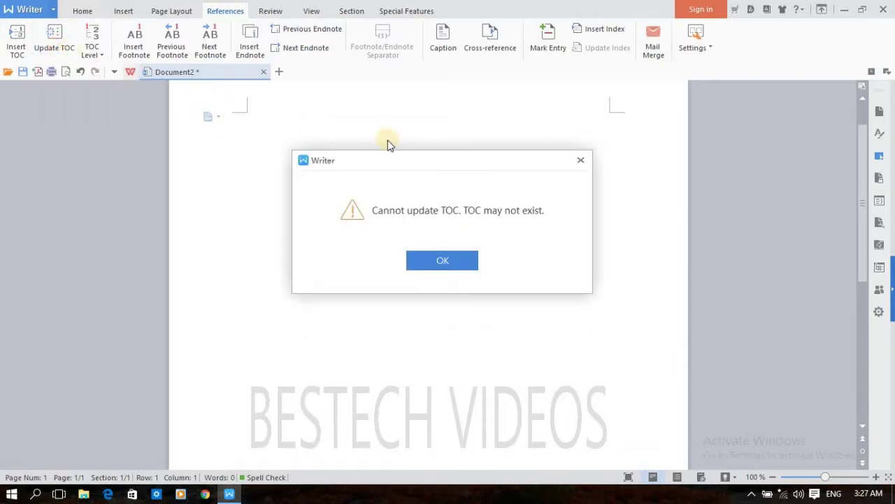
click(581, 161)
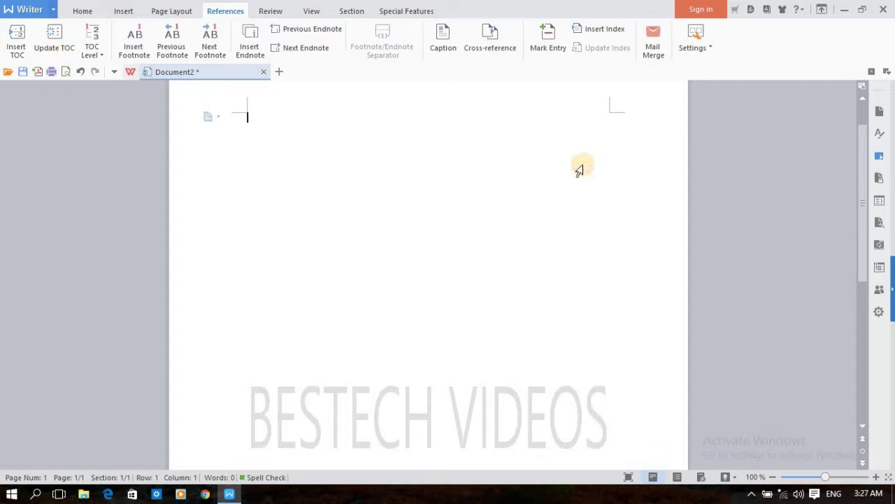
click(105, 55)
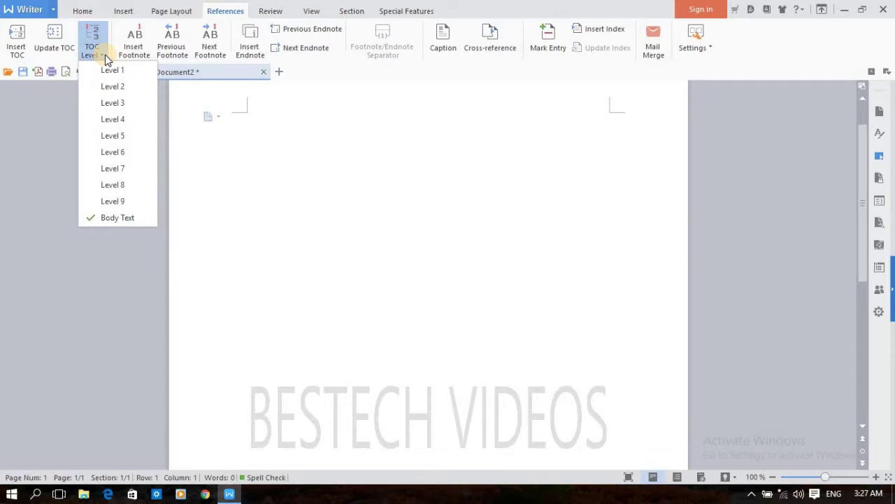
click(124, 218)
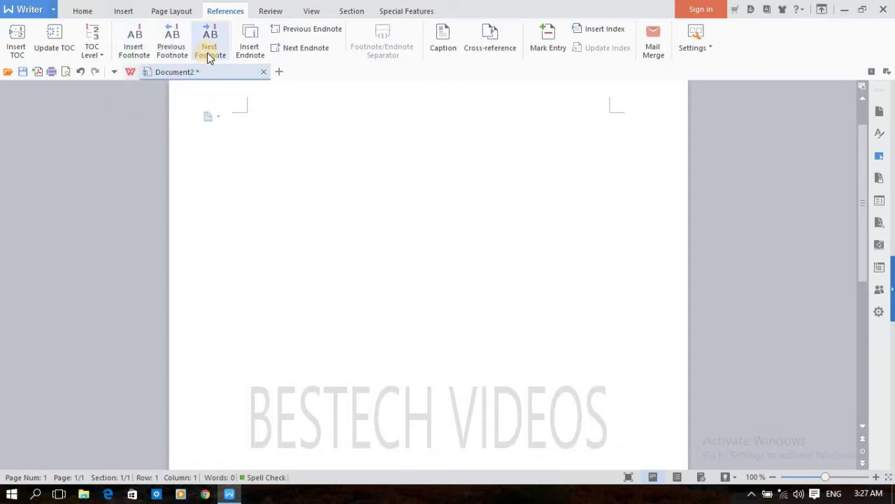
Step: Insert an endnote, then toggle the Footnote/Endnote Separator line off and back on
click(252, 43)
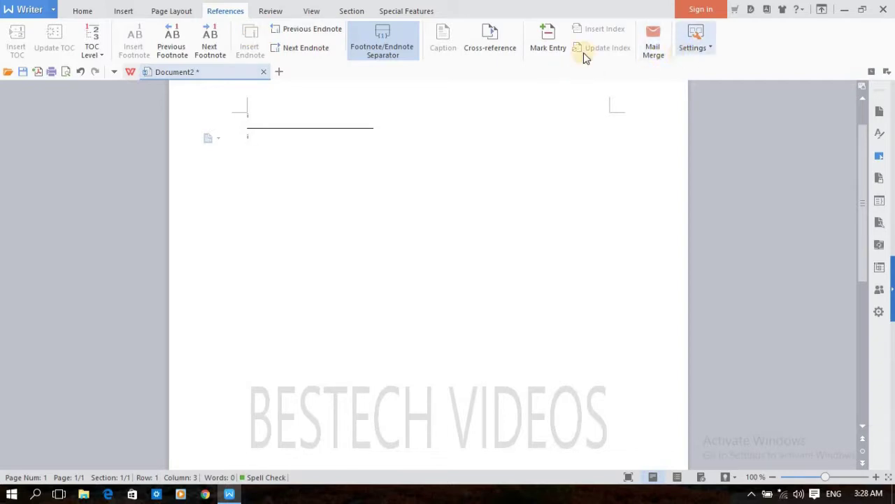
click(379, 56)
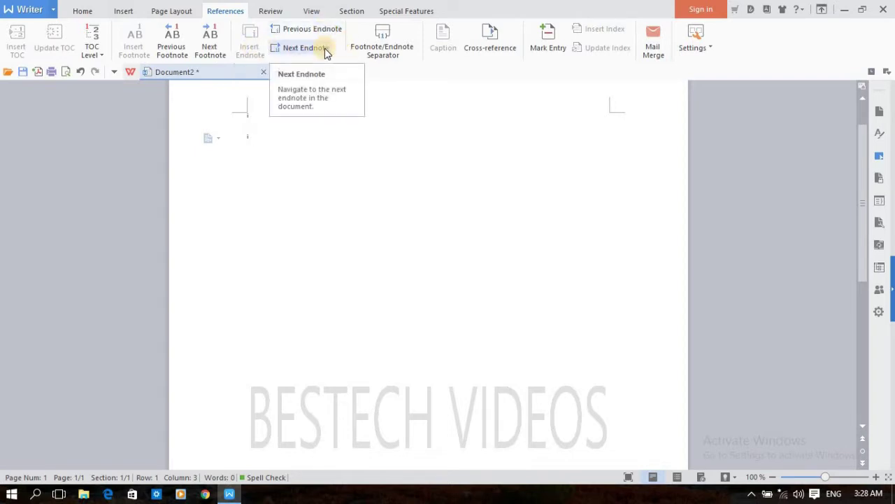
click(396, 60)
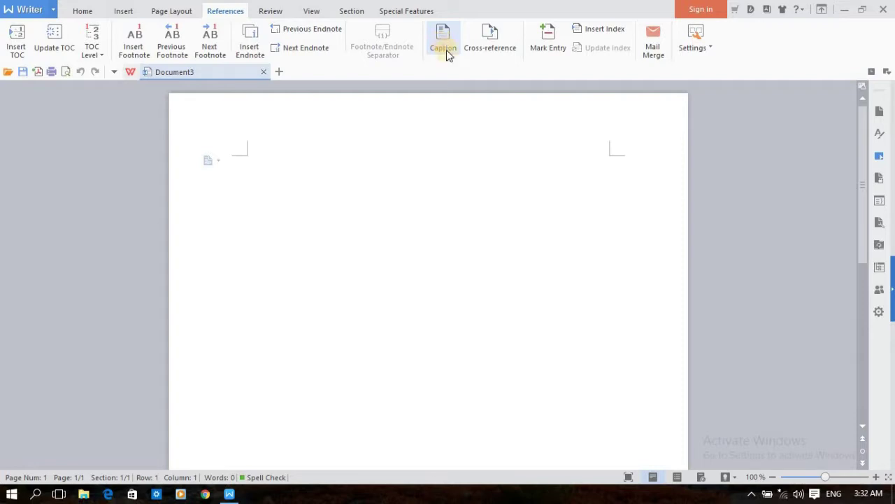
Step: Check the table Caption and its numbering options without adding one, then show footnote/endnote Settings
click(447, 49)
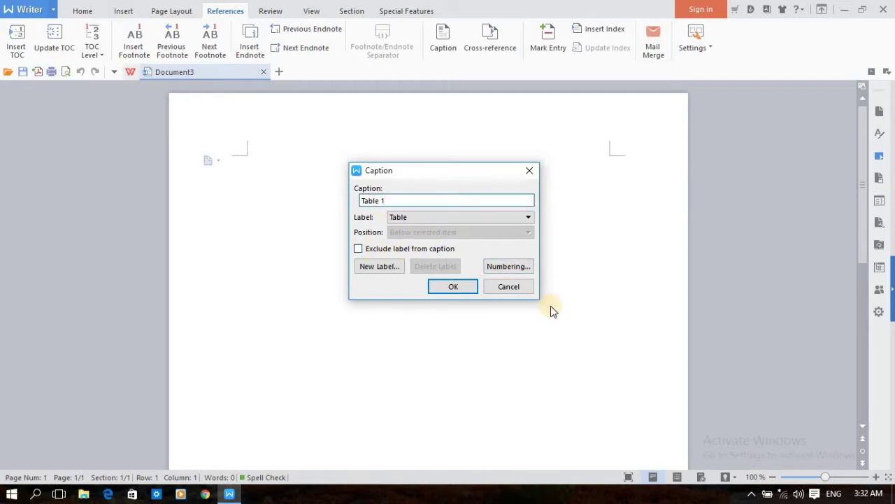
click(512, 266)
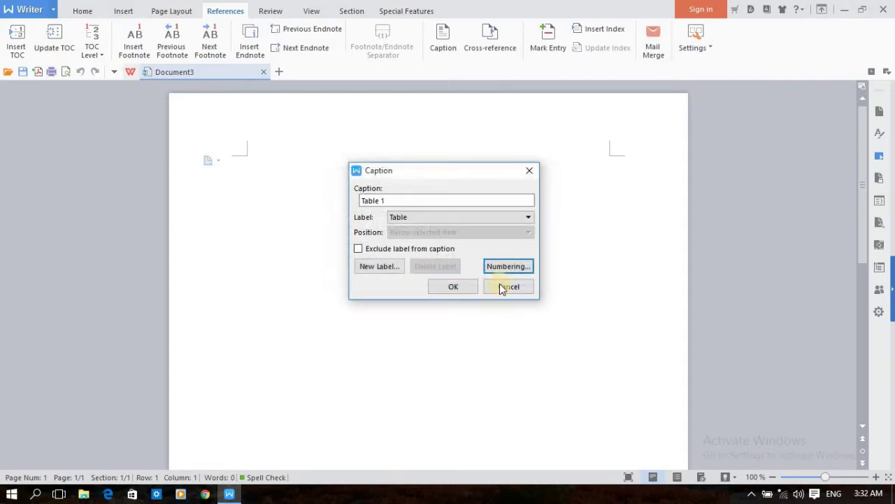
click(510, 286)
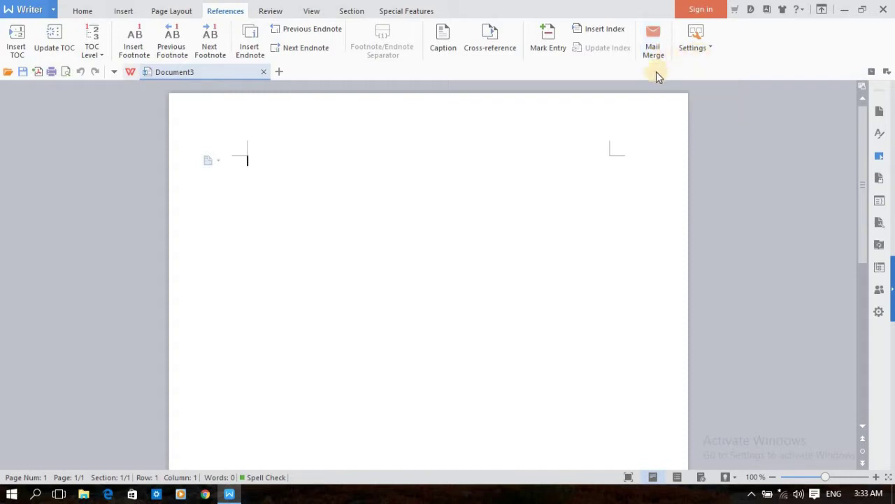
click(712, 49)
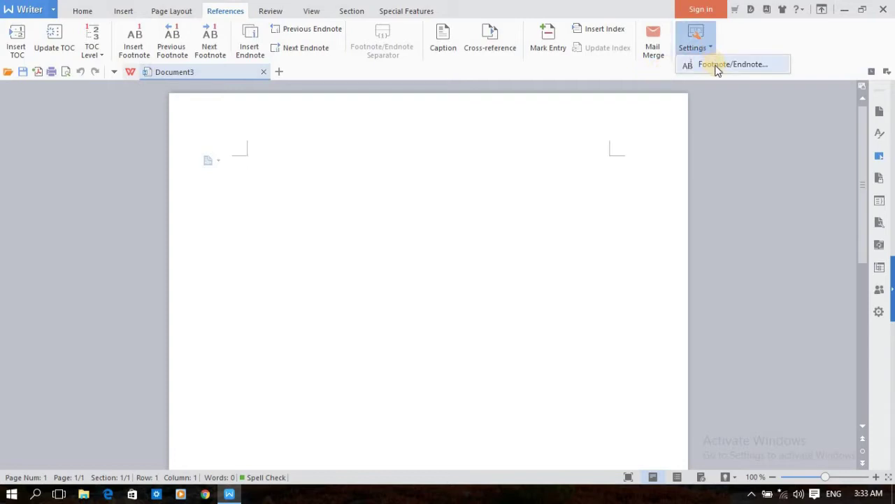
Step: On the Review tab, look over Spell Check and Set Language, leaving the language unchanged
click(266, 12)
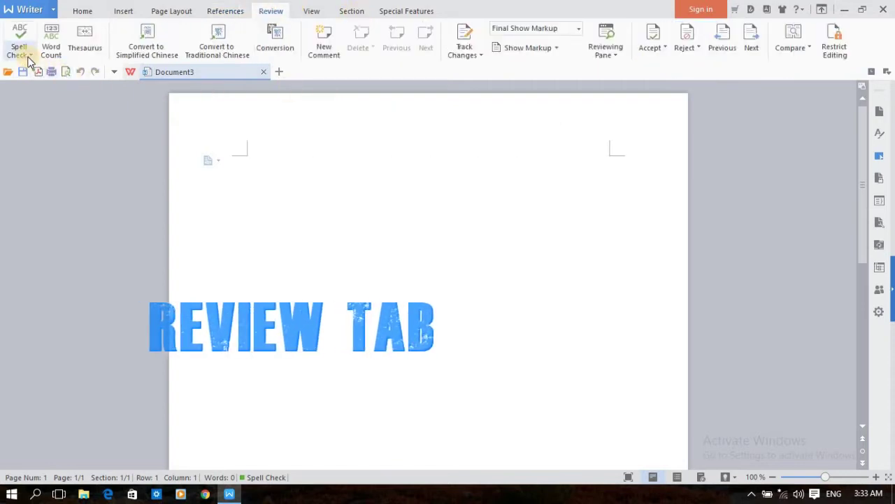
click(28, 59)
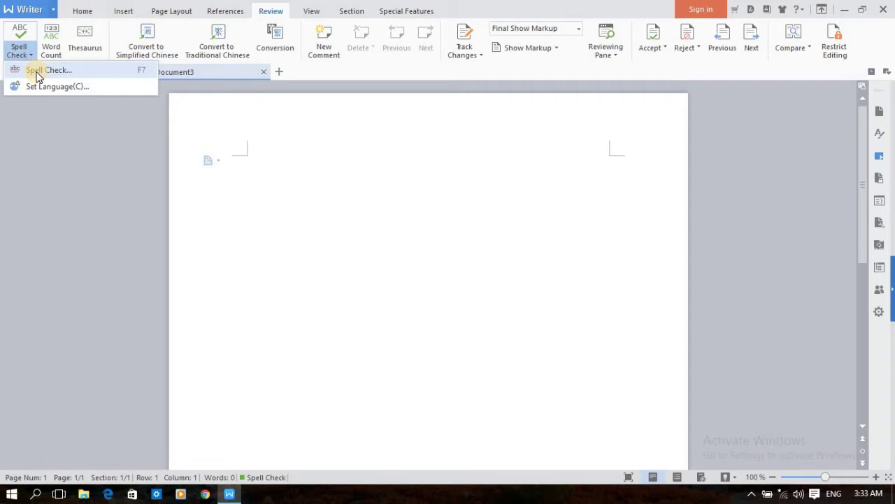
click(48, 116)
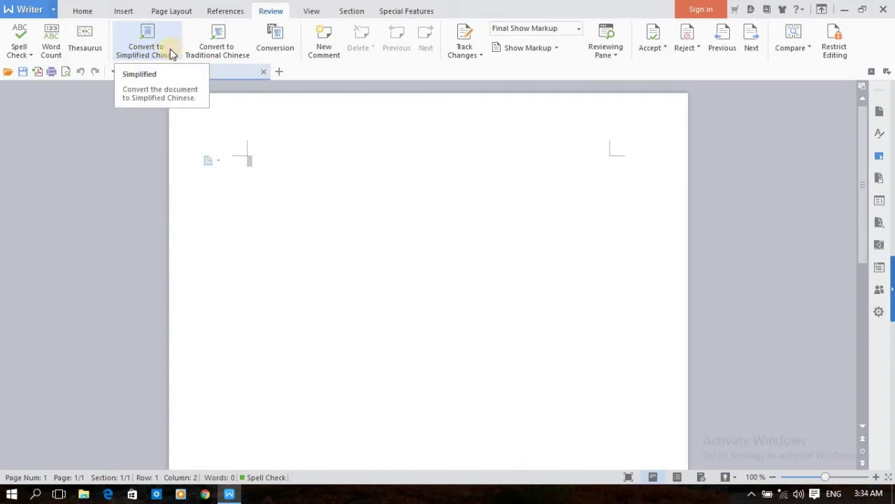
click(30, 55)
click(56, 88)
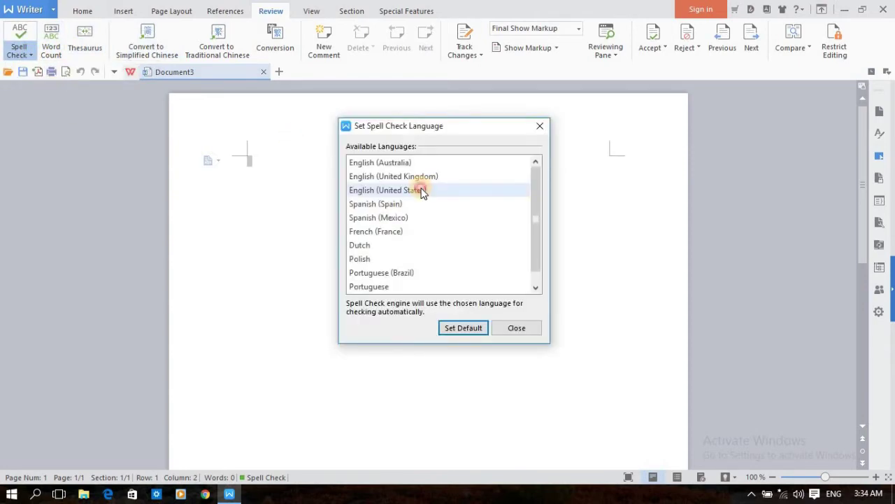
click(542, 130)
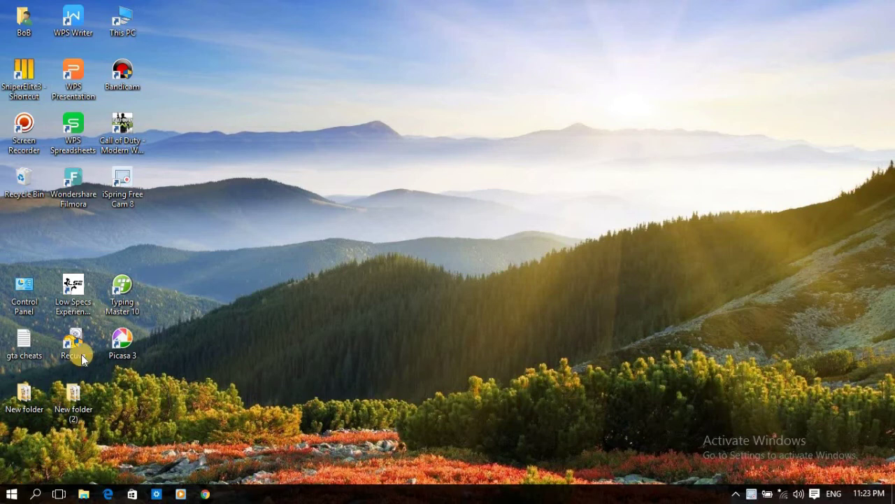
right_click(398, 68)
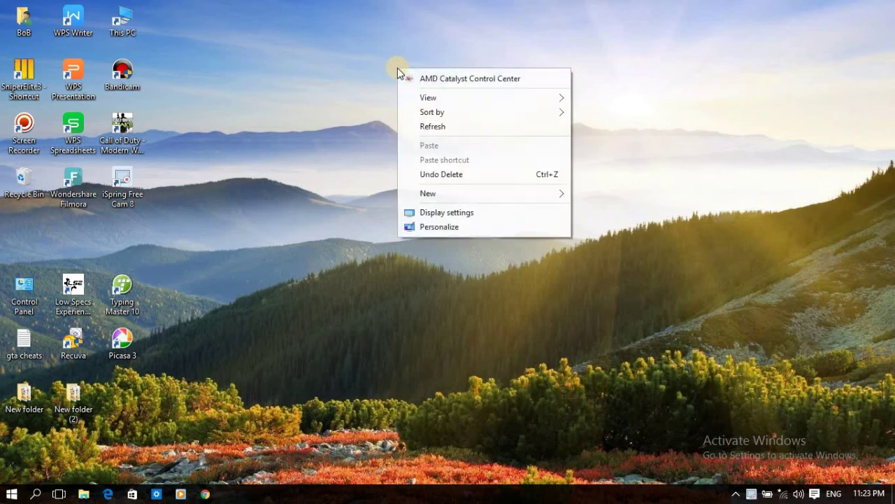
click(440, 126)
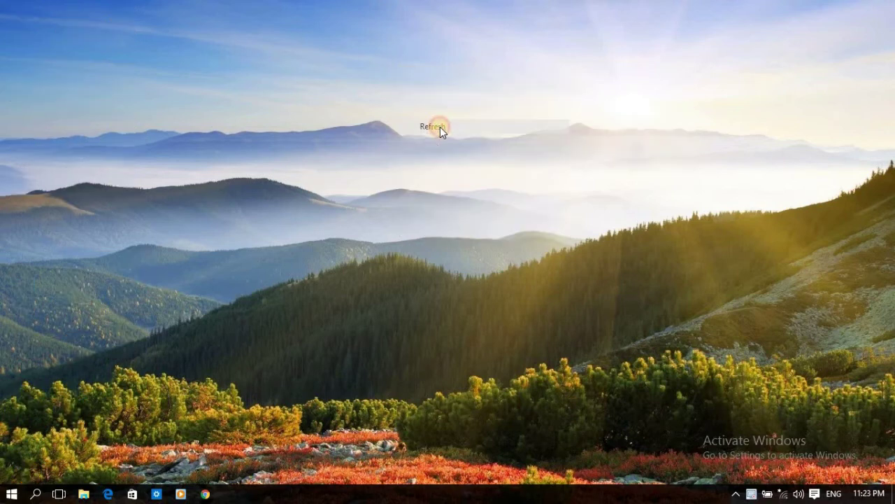
right_click(385, 75)
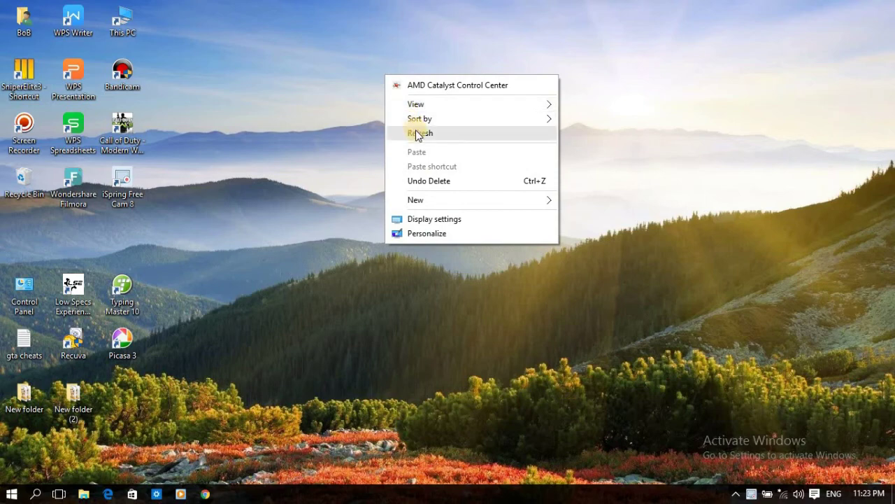
click(417, 133)
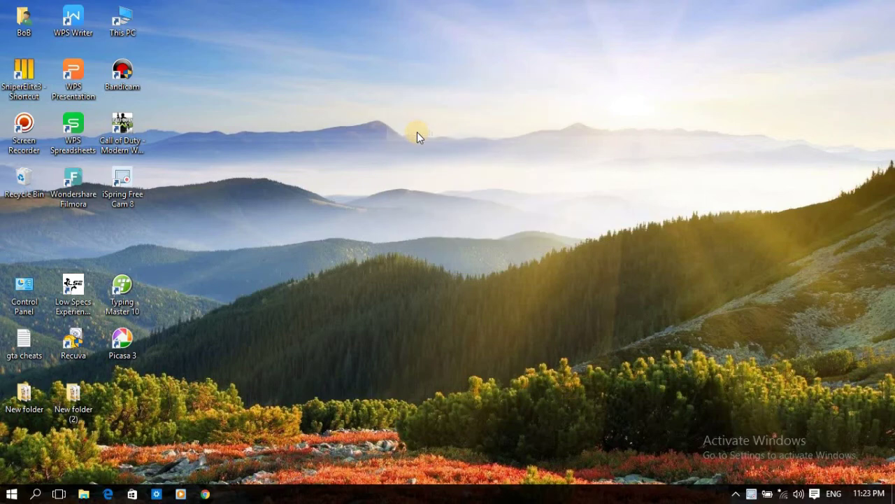
right_click(384, 95)
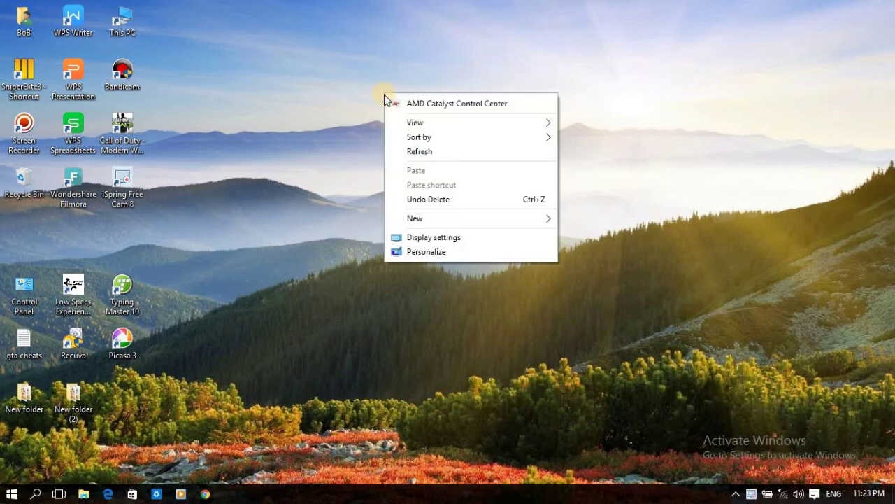
click(417, 152)
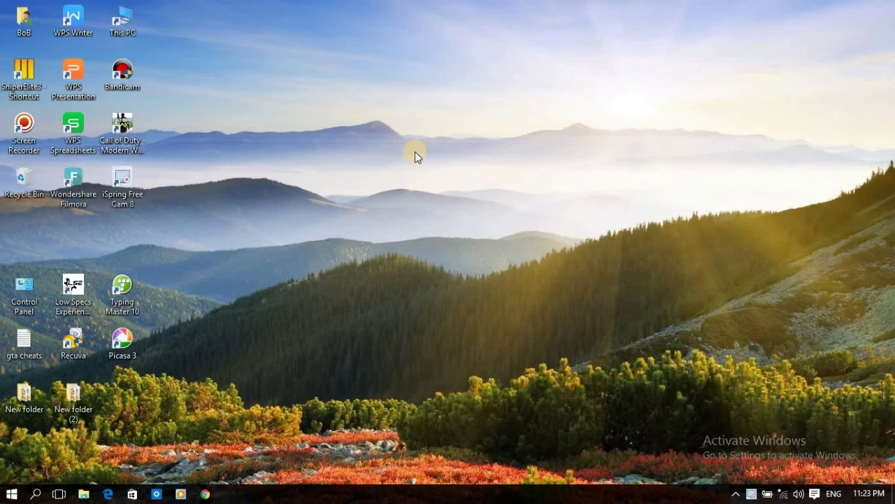